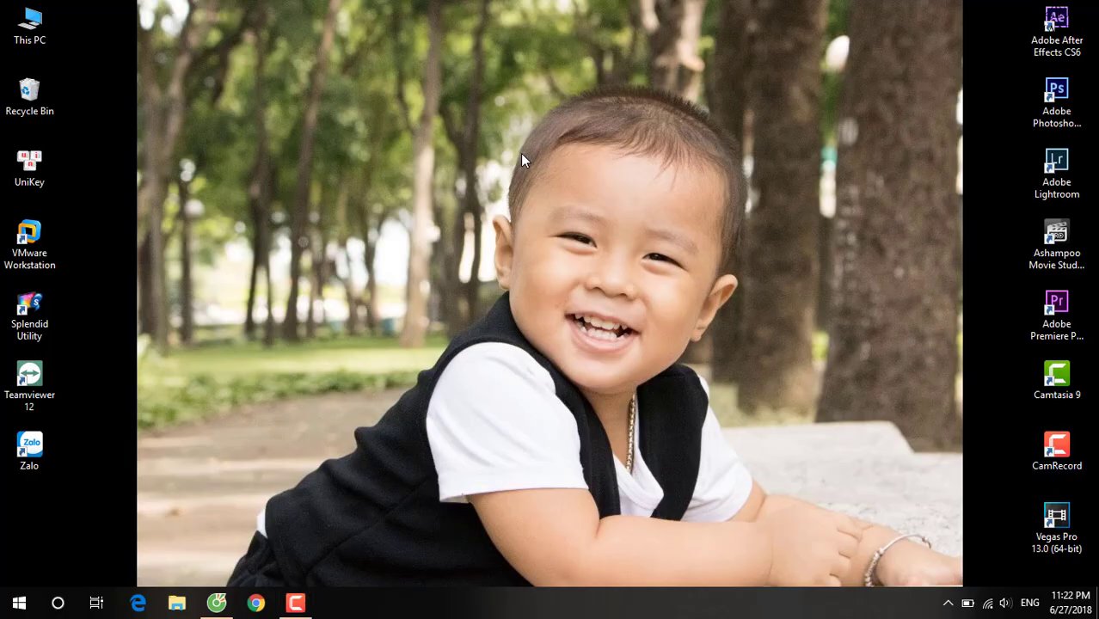
# Step: Refresh the desktop, then launch Excel 2016 from the Windows search by typing 'ex'
pyautogui.rightClick(520, 153)
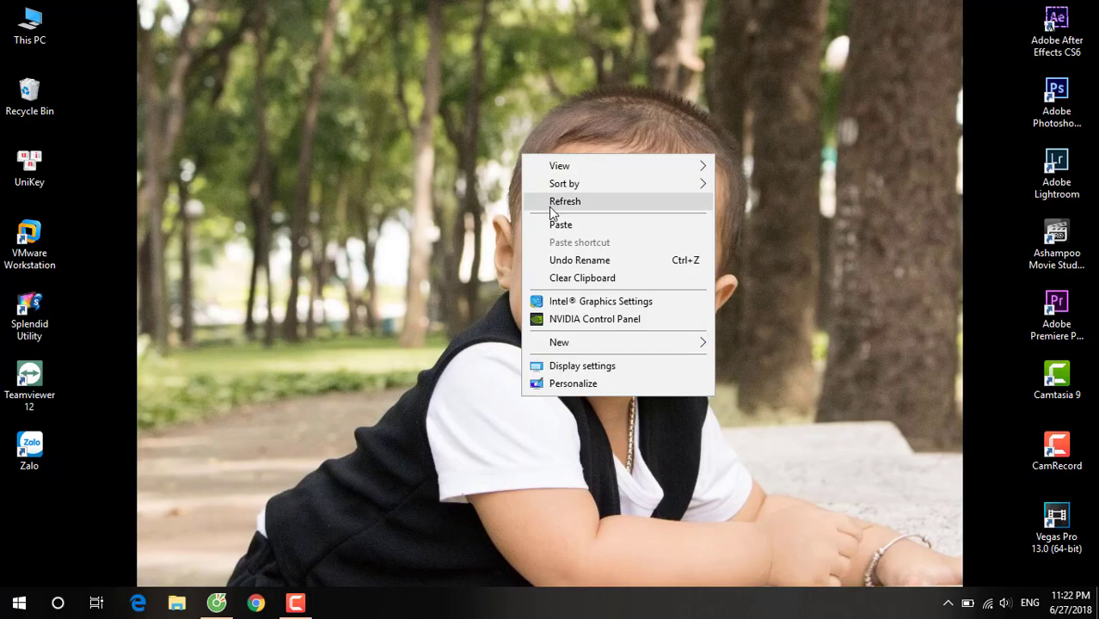
pyautogui.click(550, 199)
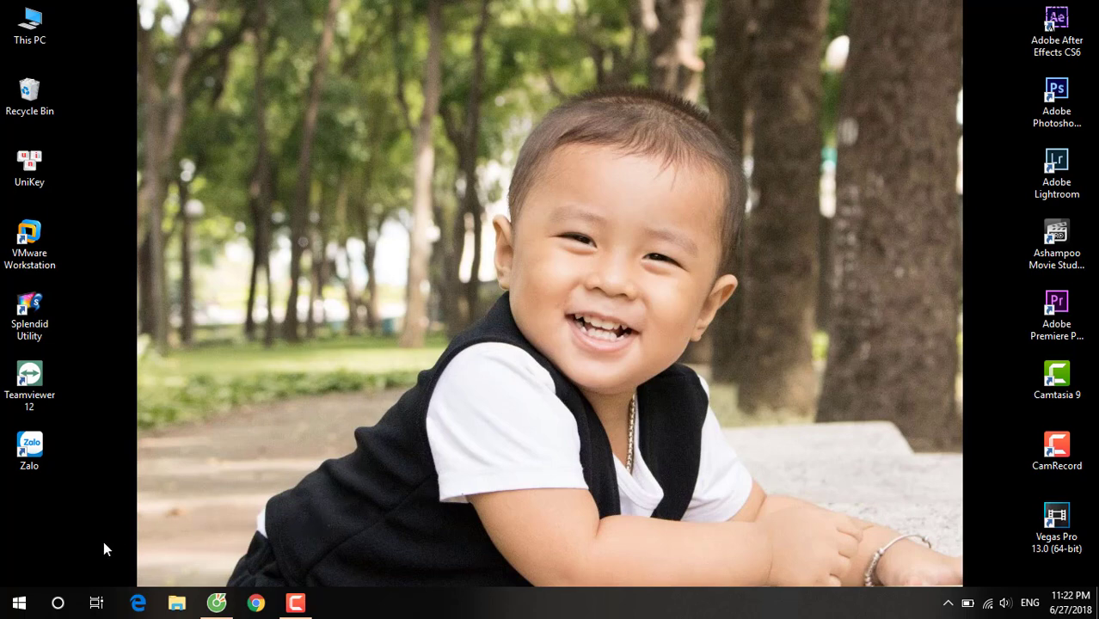
pyautogui.click(58, 602)
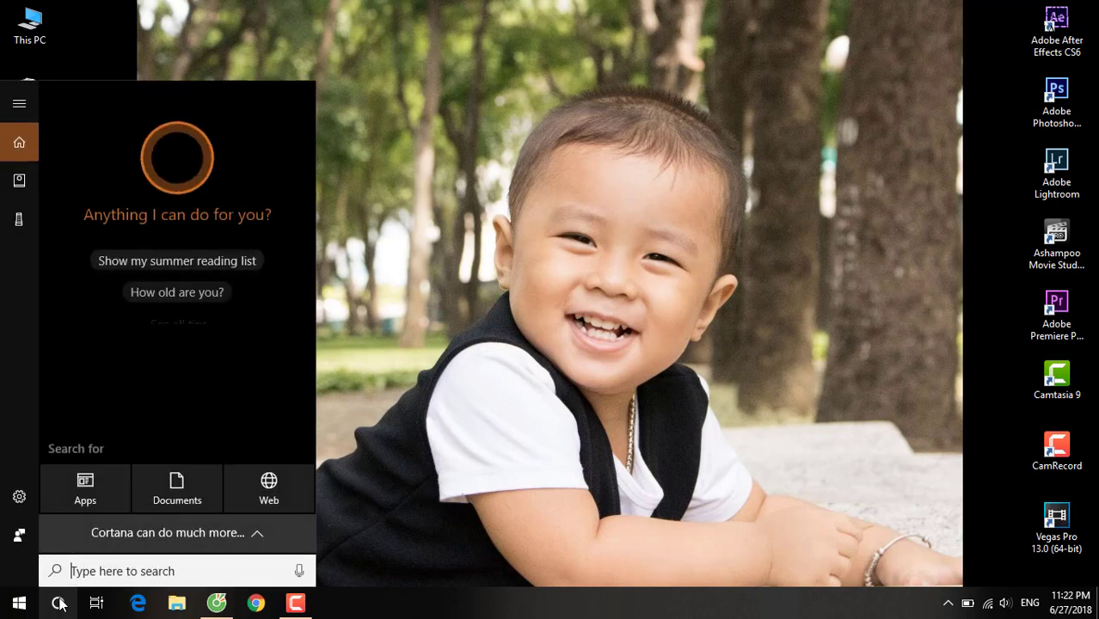
pyautogui.write('ex')
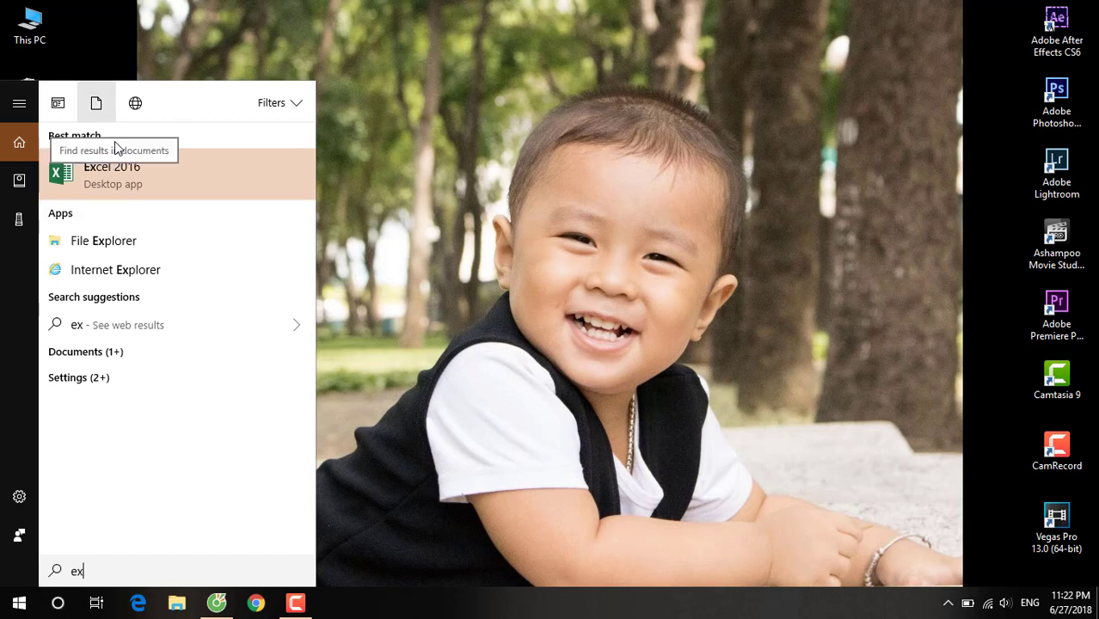
pyautogui.click(116, 175)
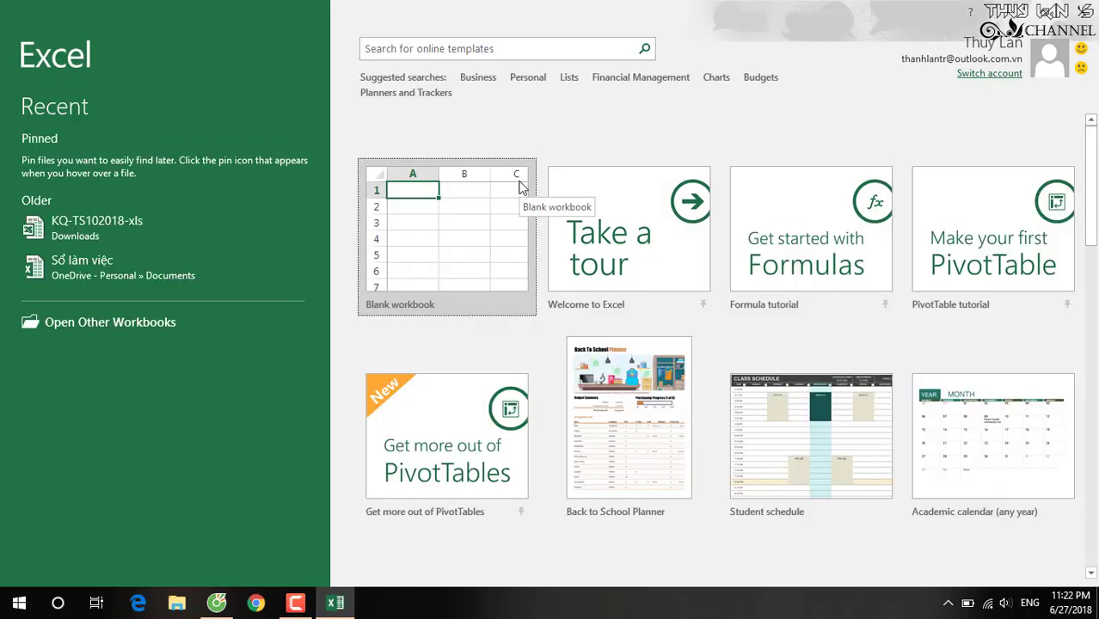
# Step: Start a blank workbook, enable content, and merge C4:J12 into one vertically centred cell
pyautogui.click(473, 215)
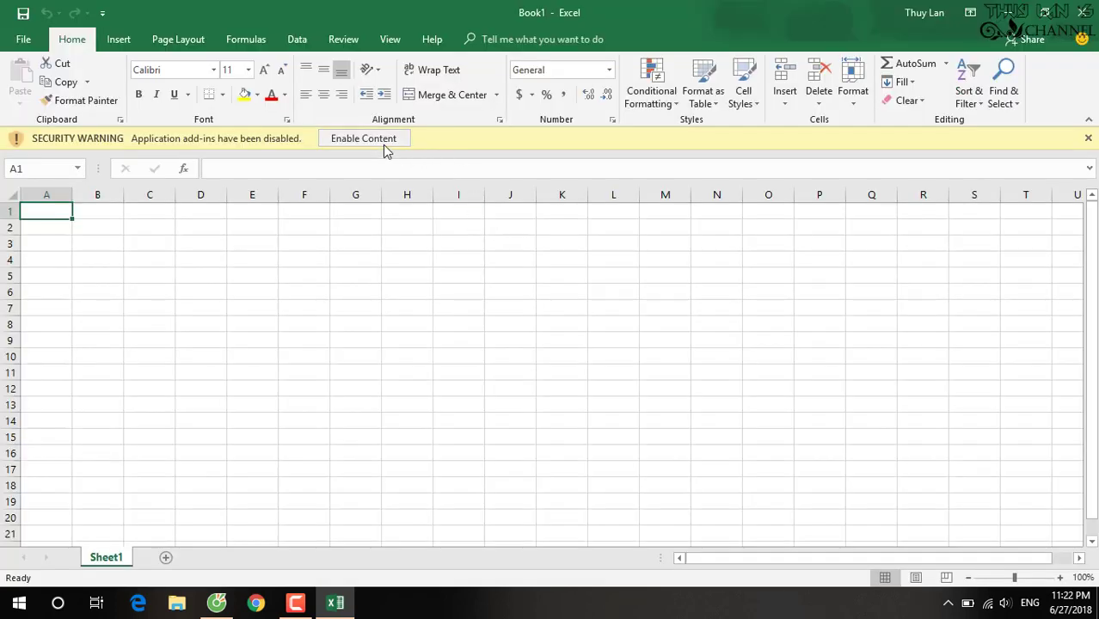
pyautogui.click(387, 140)
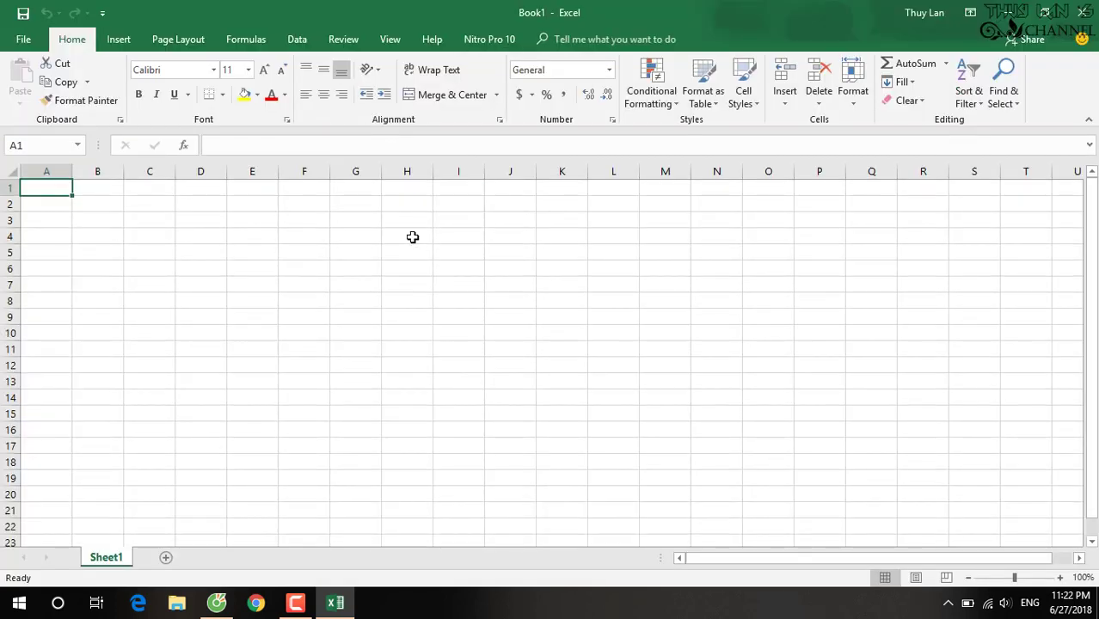
pyautogui.click(413, 237)
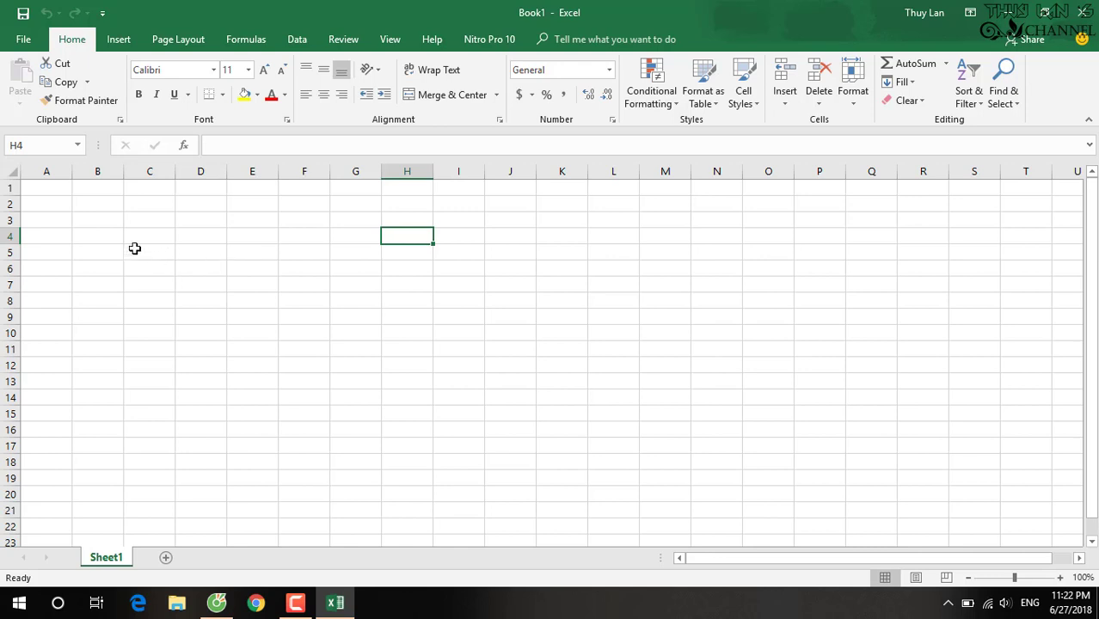
pyautogui.moveTo(129, 238); pyautogui.dragTo(535, 372)
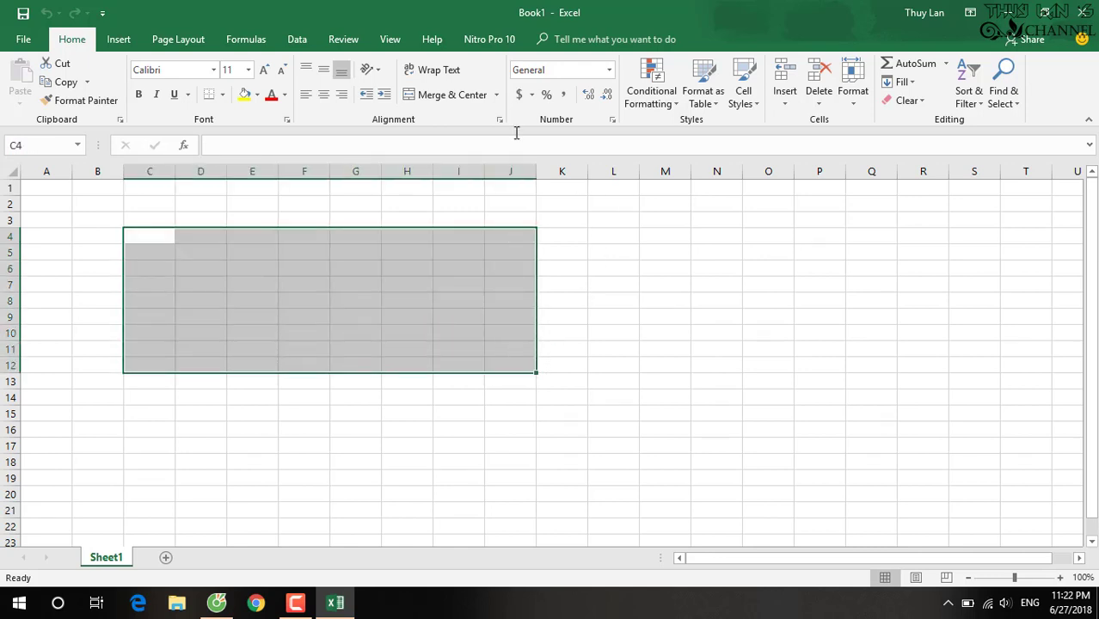
pyautogui.click(443, 96)
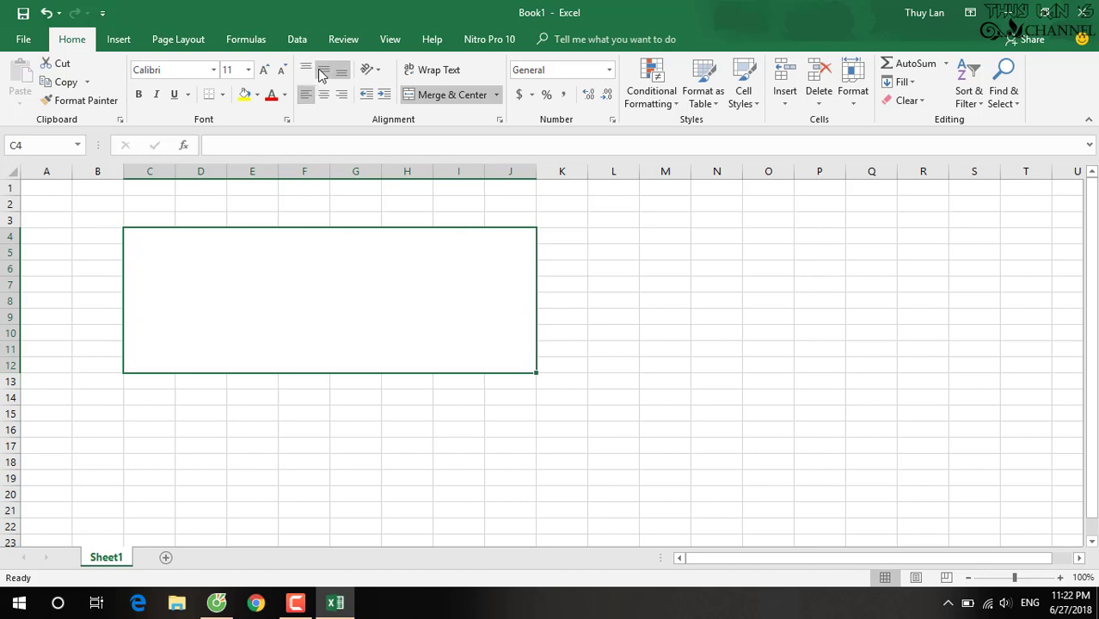
pyautogui.click(325, 70)
pyautogui.click(236, 70)
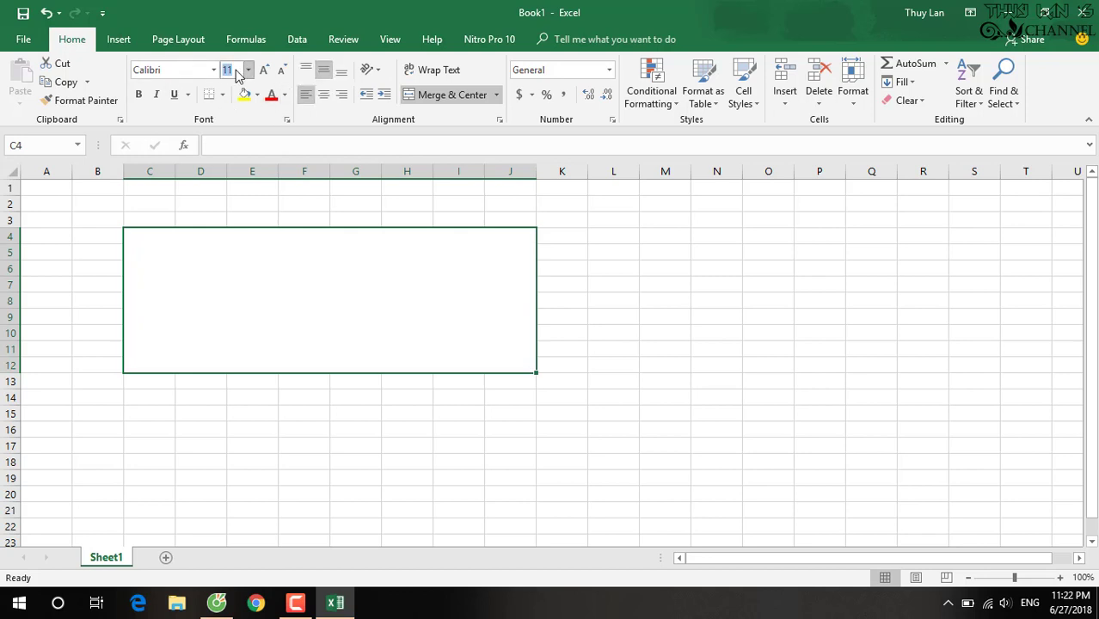
pyautogui.write('15')
pyautogui.press('Return')
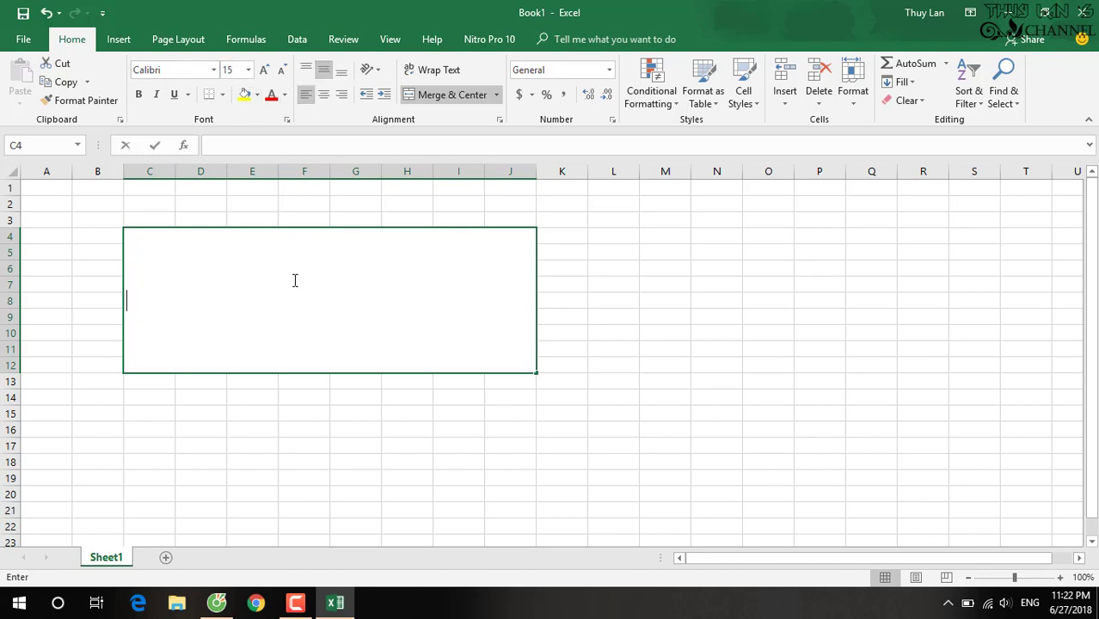
# Step: Set the merged cell to 14-point font and enter the greeting 'Chào các bạn,'
pyautogui.click(356, 210)
pyautogui.click(348, 278)
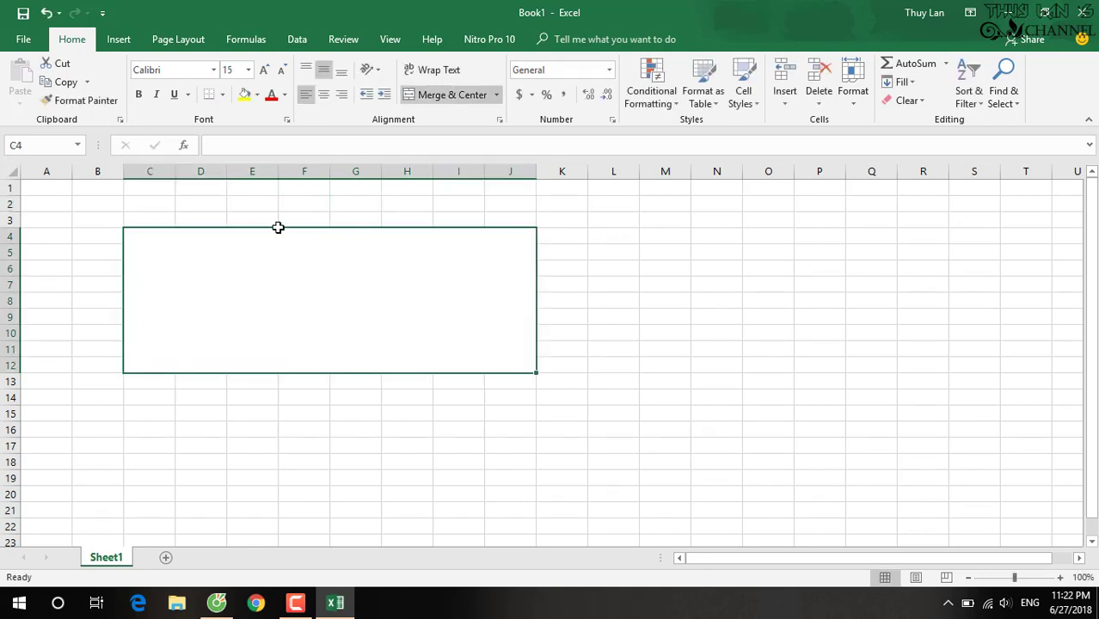
pyautogui.click(305, 70)
pyautogui.click(323, 94)
pyautogui.click(323, 69)
pyautogui.click(231, 71)
pyautogui.write('14')
pyautogui.press('Return')
pyautogui.write('Cha')
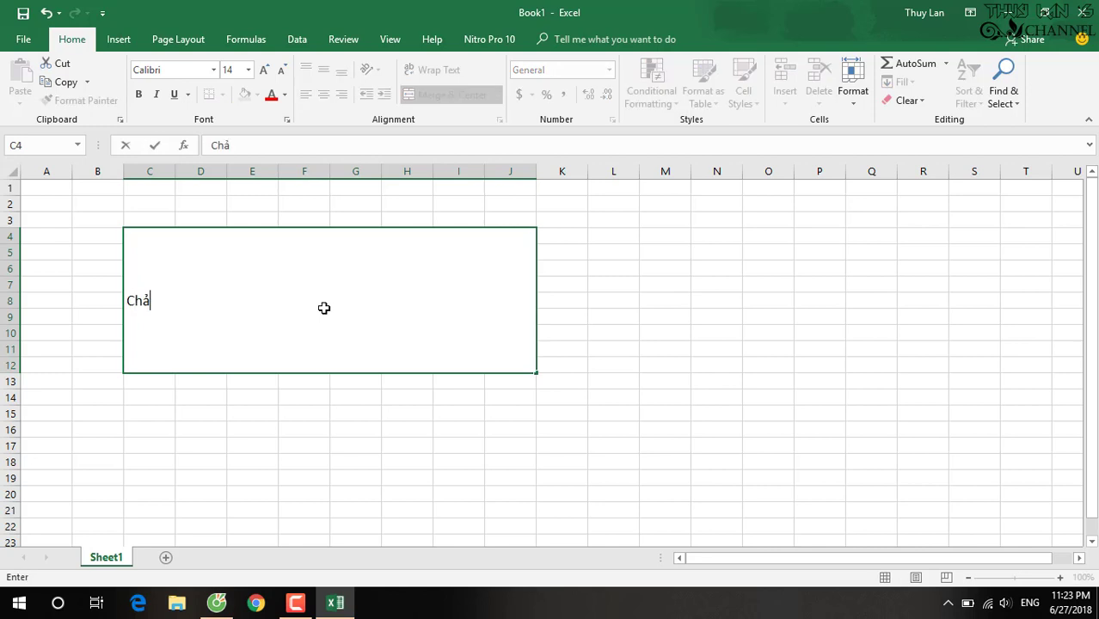
pyautogui.write('o các')
pyautogui.write('ban')
pyautogui.press('Return')
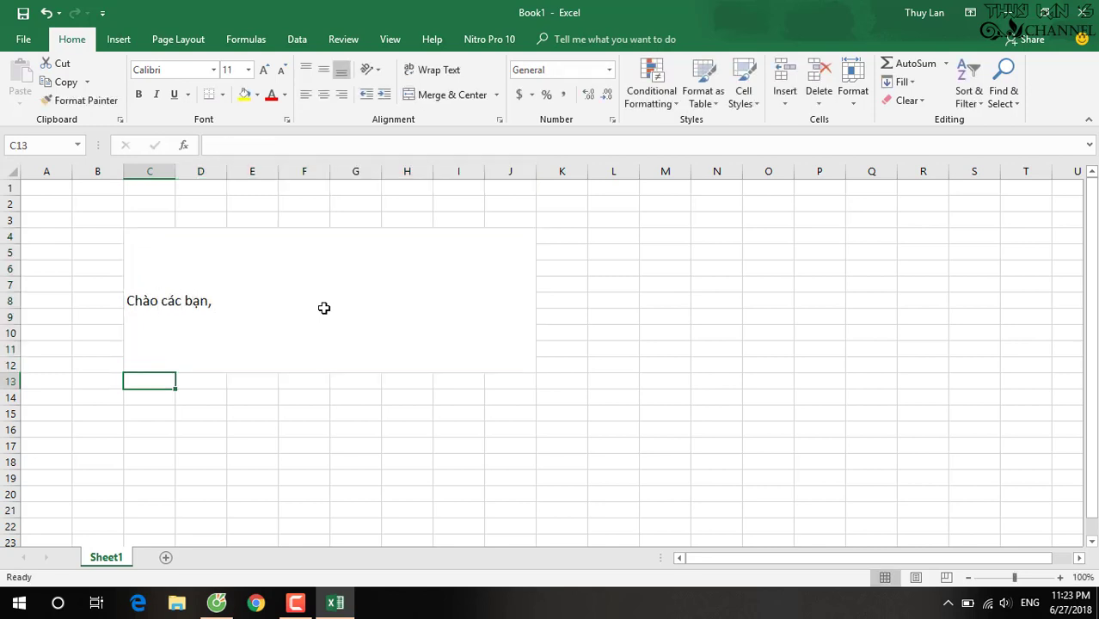
# Step: Add a second note line saying this article shows how to quickly write money amounts in words
pyautogui.doubleClick(323, 308)
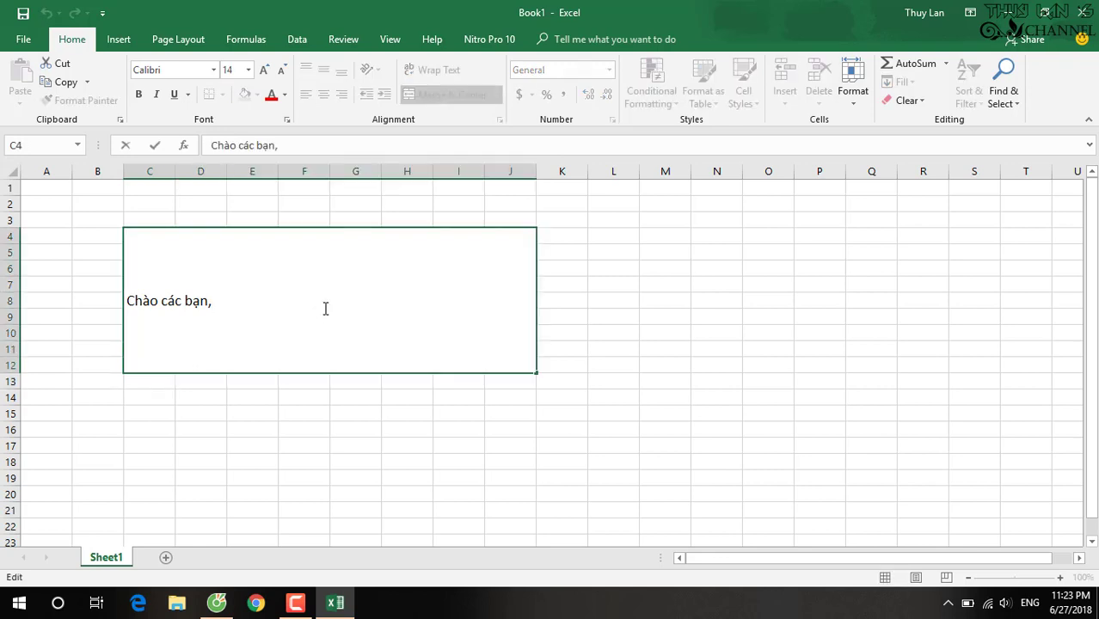
pyautogui.hotkey('alt', 'Return')
pyautogui.write('Bài viết')
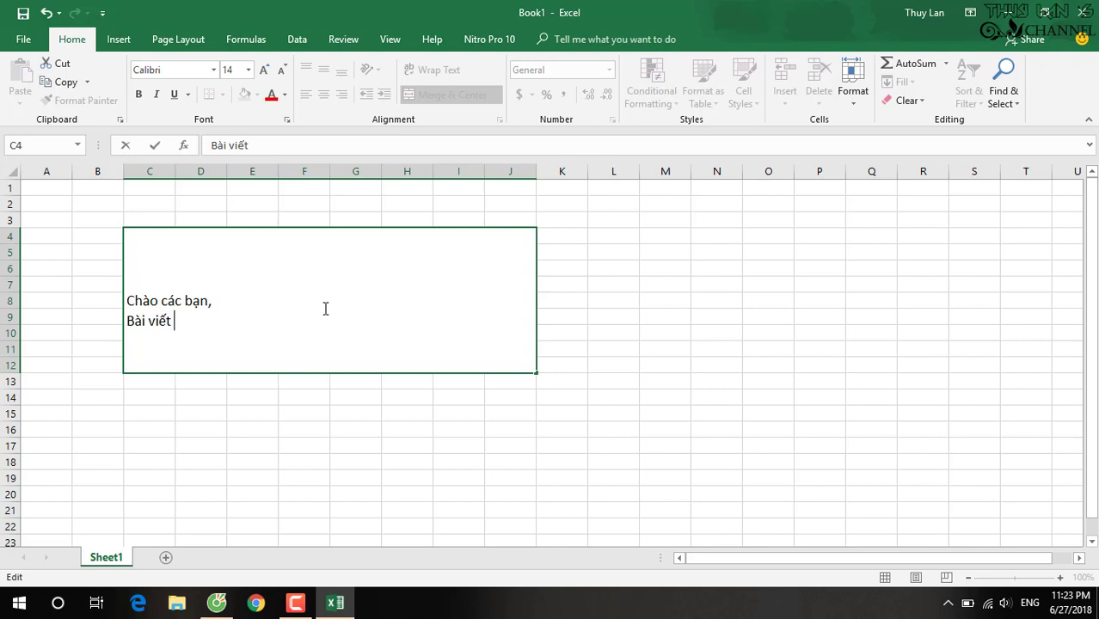
pyautogui.write('này se')
pyautogui.write('ẽ hu')
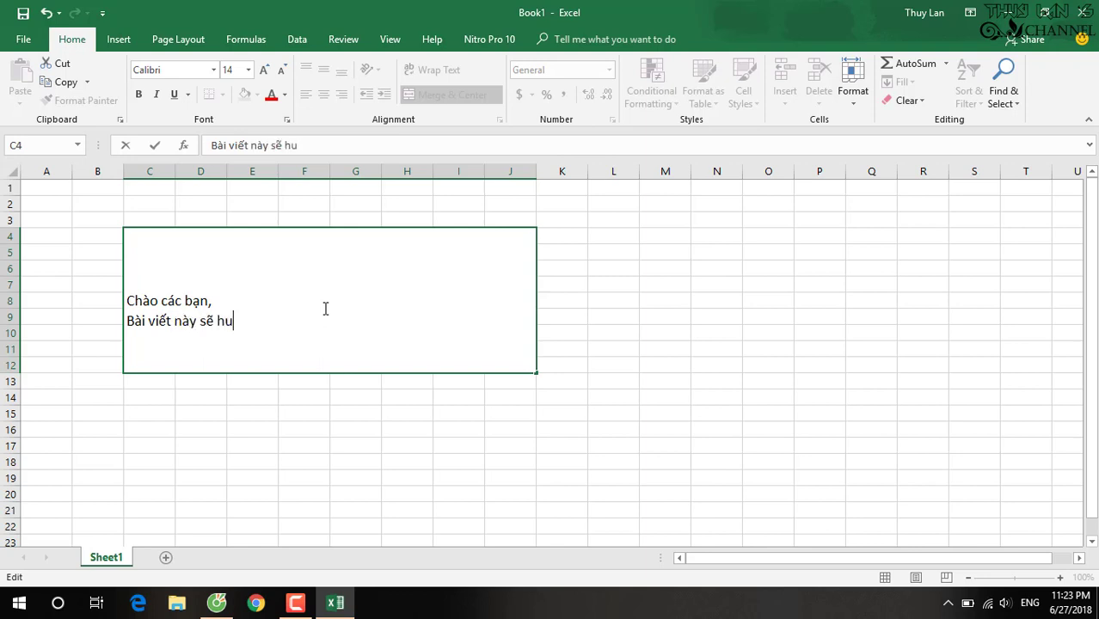
pyautogui.write('ơng dẫn ')
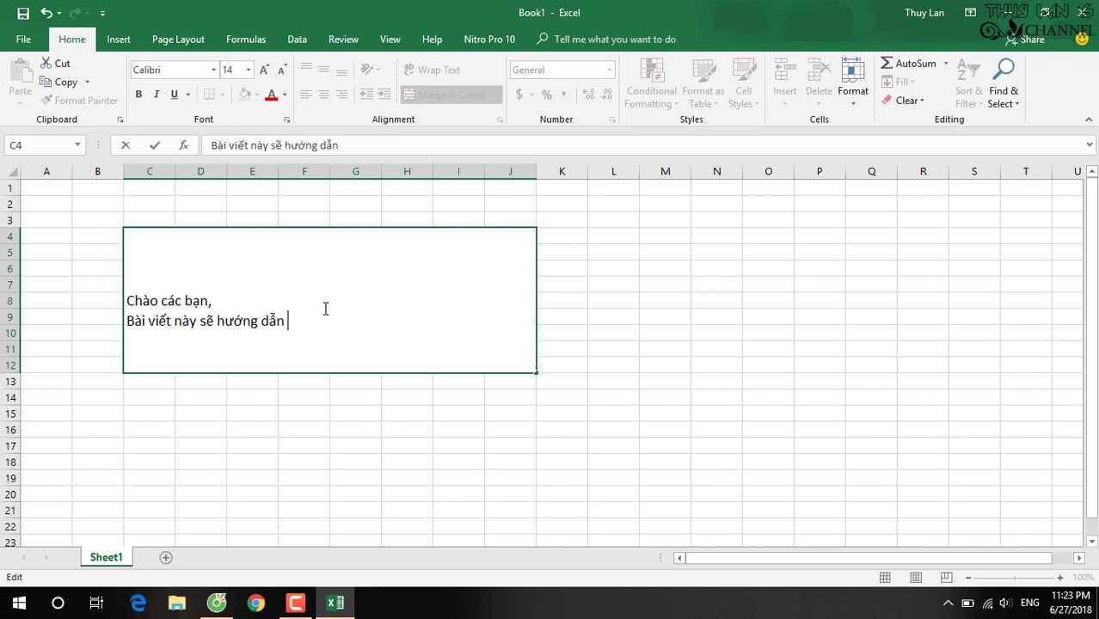
pyautogui.write('ác ba')
pyautogui.write('ạn caách')
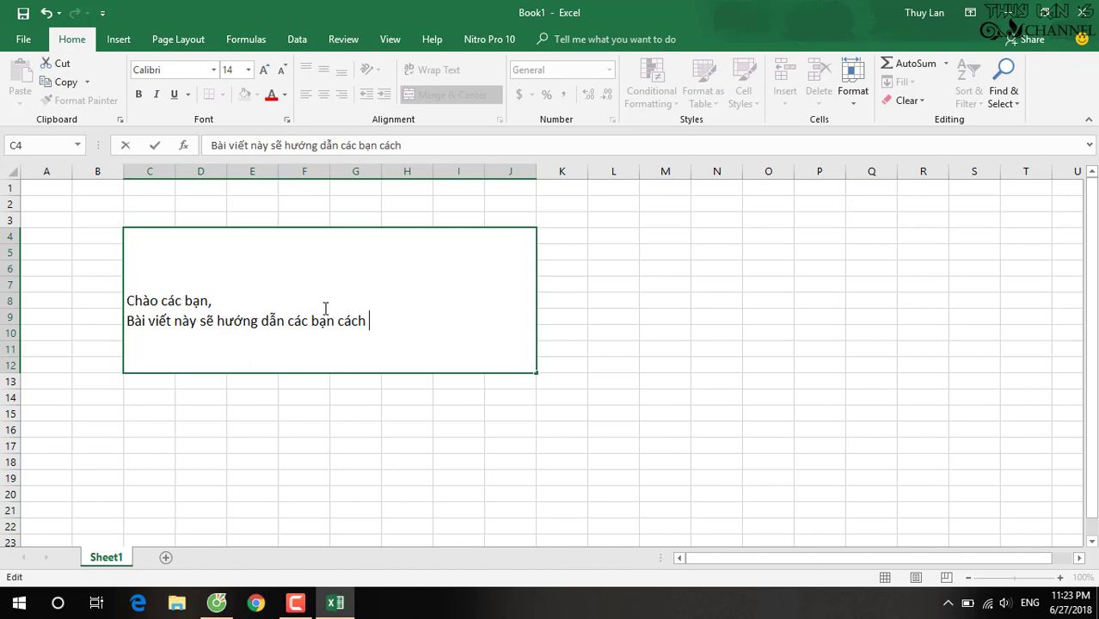
pyautogui.write(' ghi nhanh')
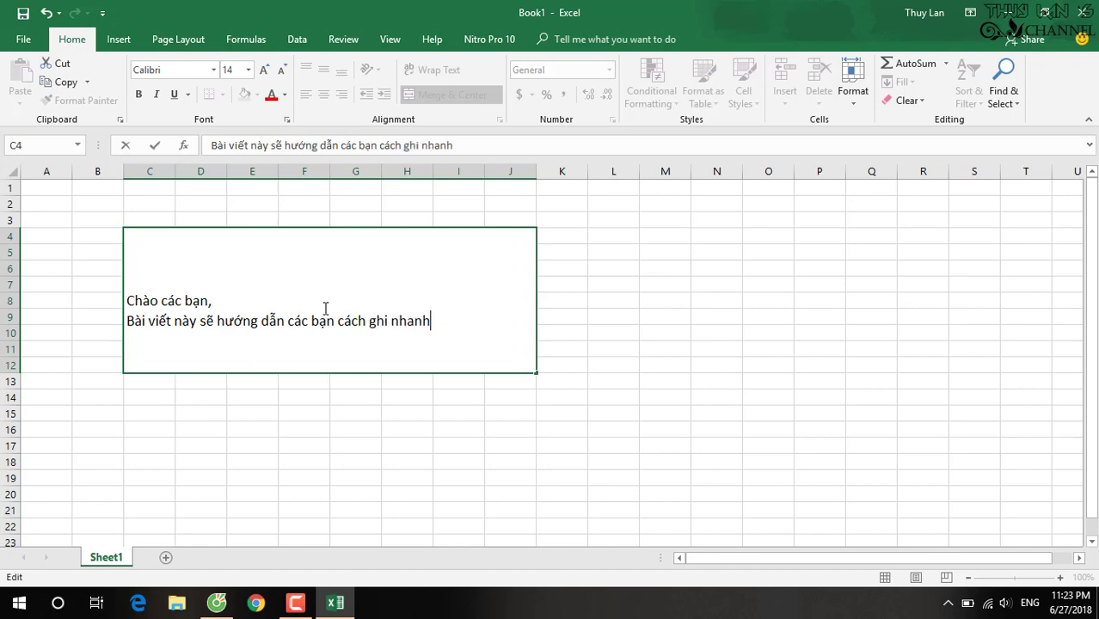
pyautogui.write(' so')
pyautogui.write('tien bằng ')
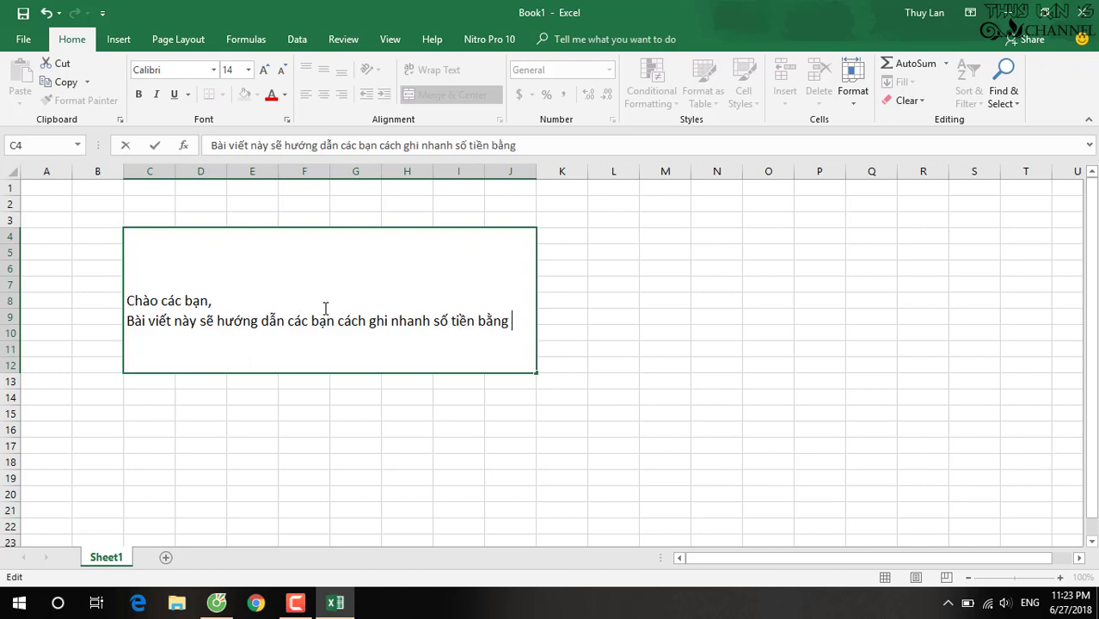
pyautogui.write('chư tu')
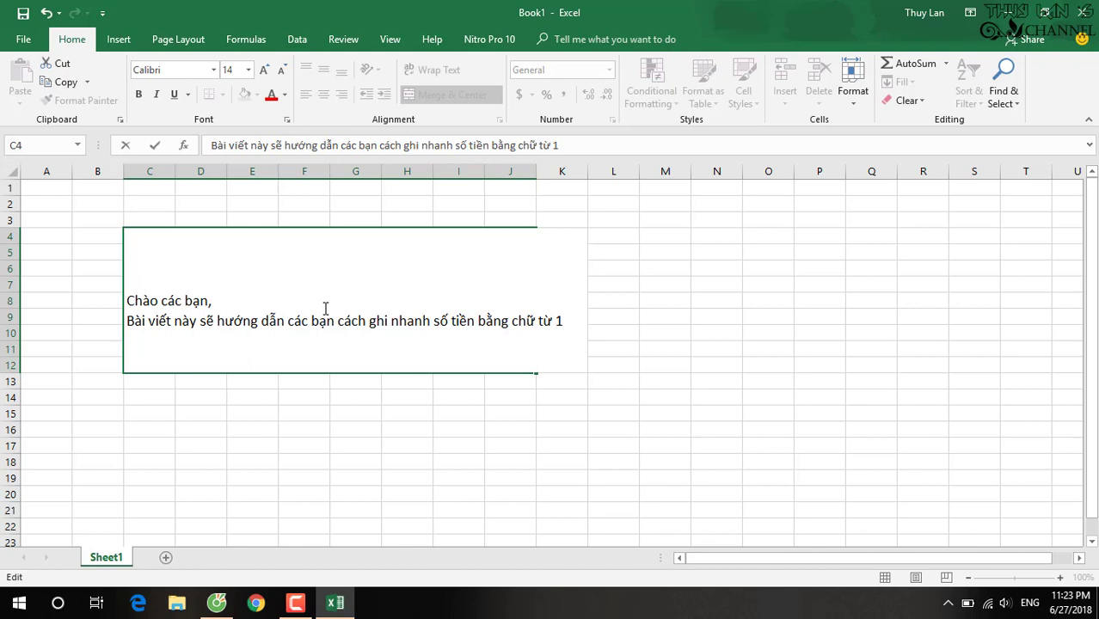
pyautogui.write('s')
pyautogui.write(' số tiê')
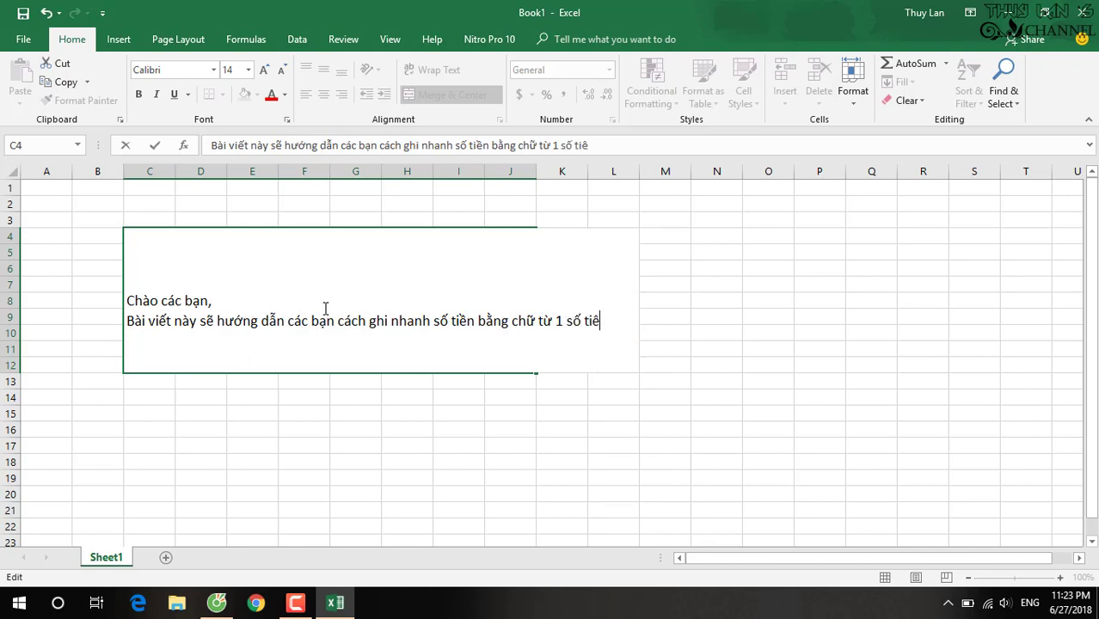
pyautogui.press('BackSpace')
pyautogui.write('ền đ')
pyautogui.write('ã có')
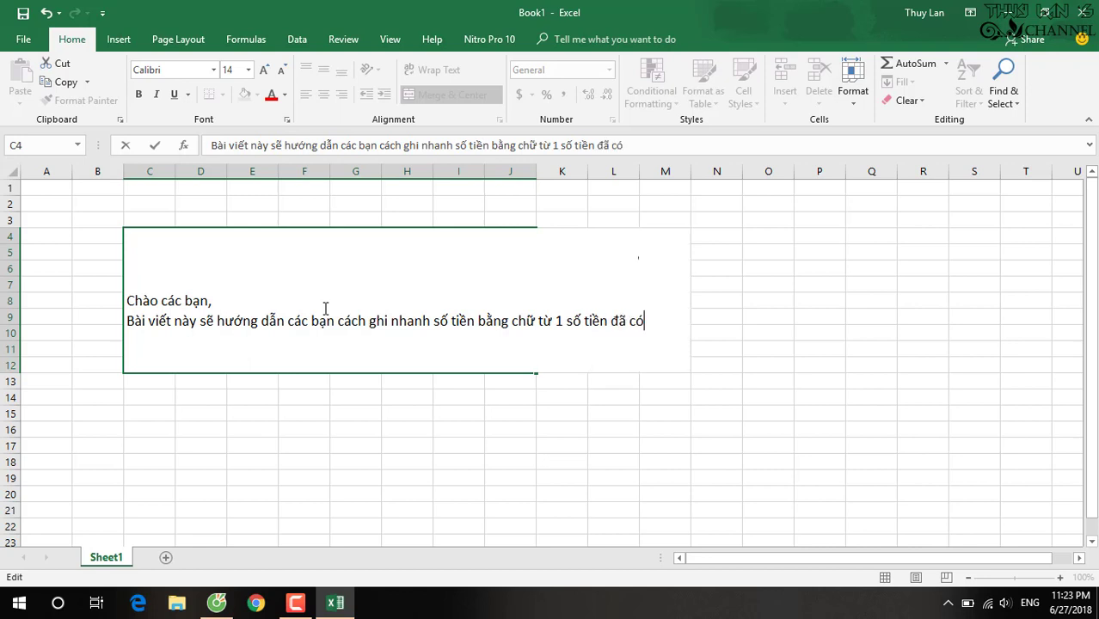
pyautogui.press('Return')
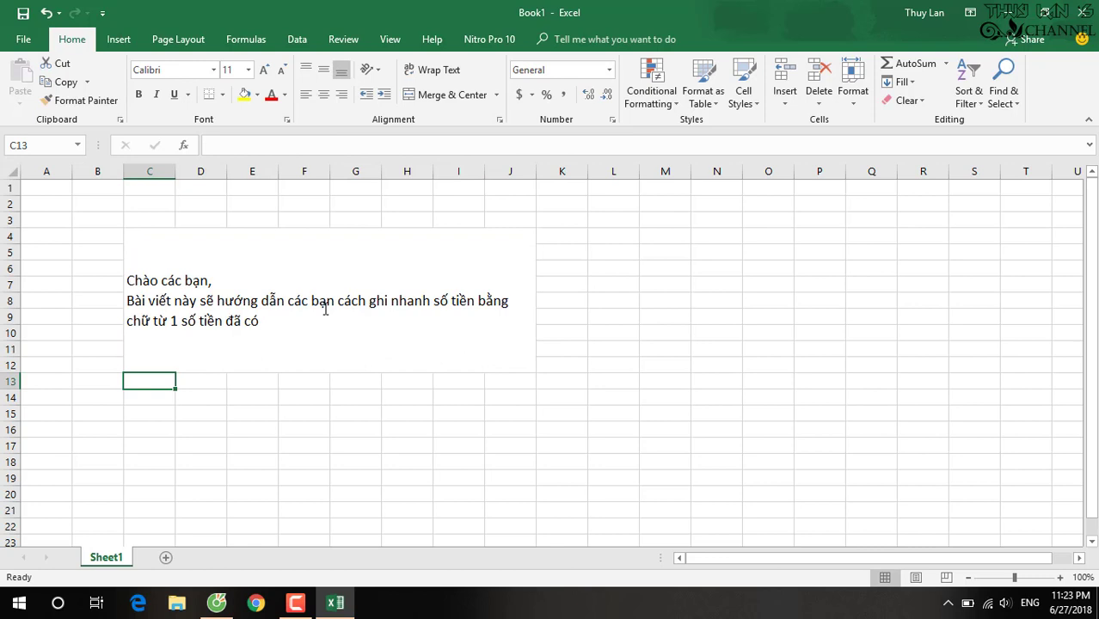
# Step: Move to cell M10 and bring up Book1's Info page in Backstage view
pyautogui.click(683, 326)
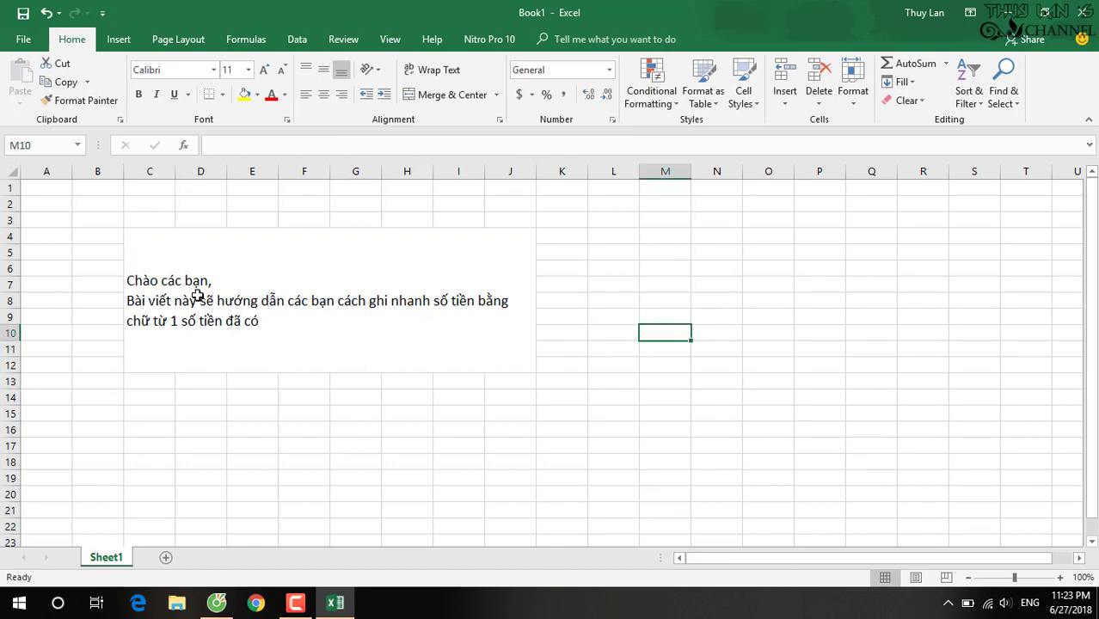
pyautogui.click(23, 41)
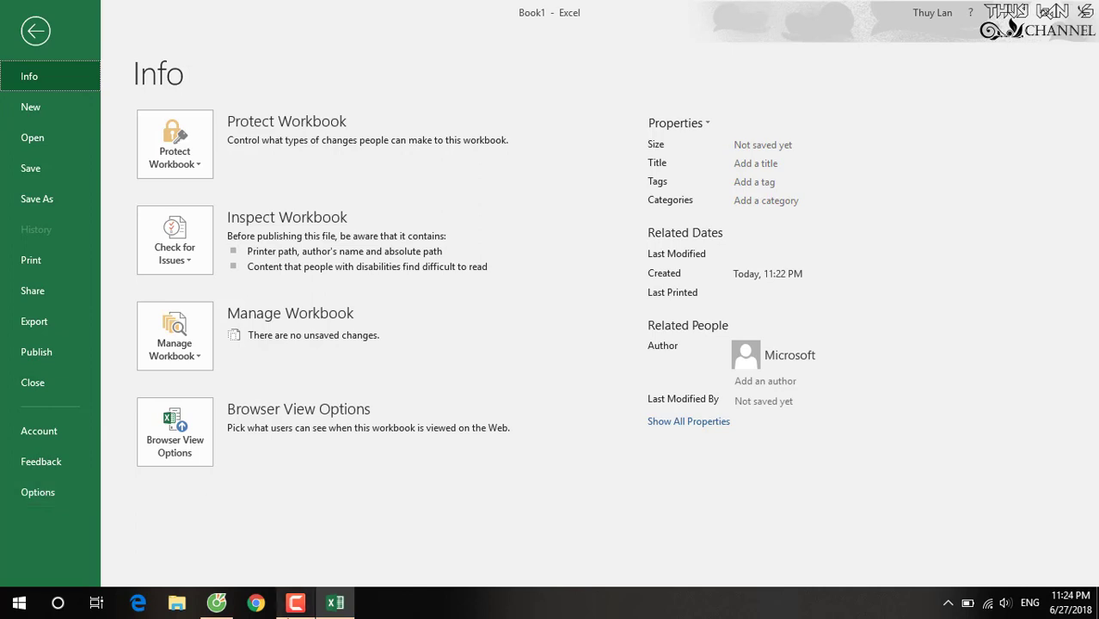
# Step: Go to Excel Options > Add-ins and open the Excel Add-ins manager
pyautogui.click(301, 603)
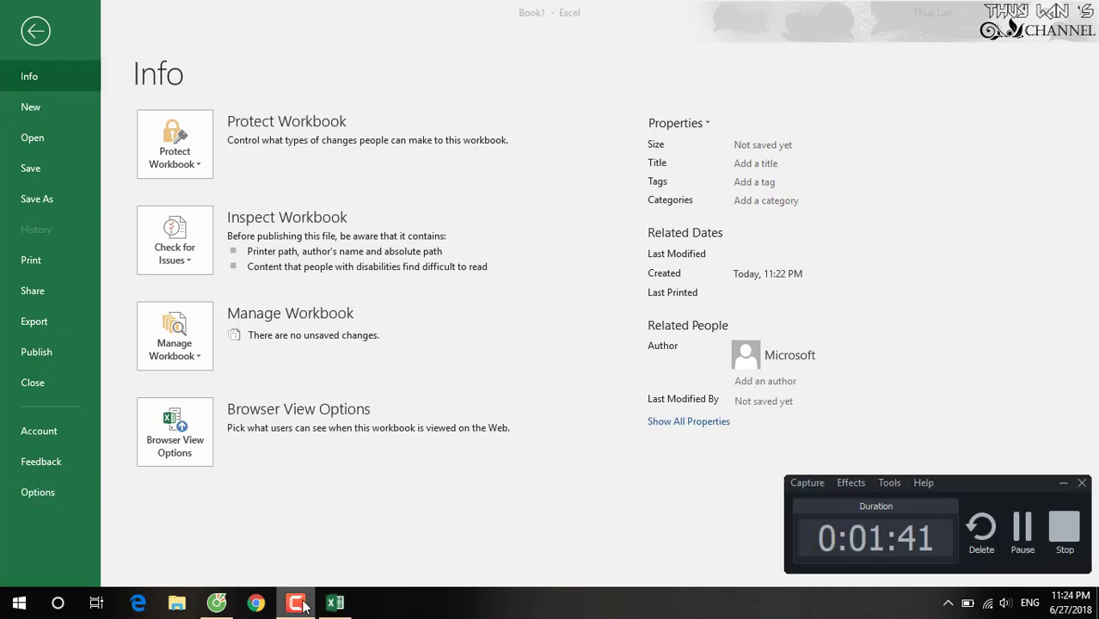
pyautogui.click(41, 492)
pyautogui.click(40, 493)
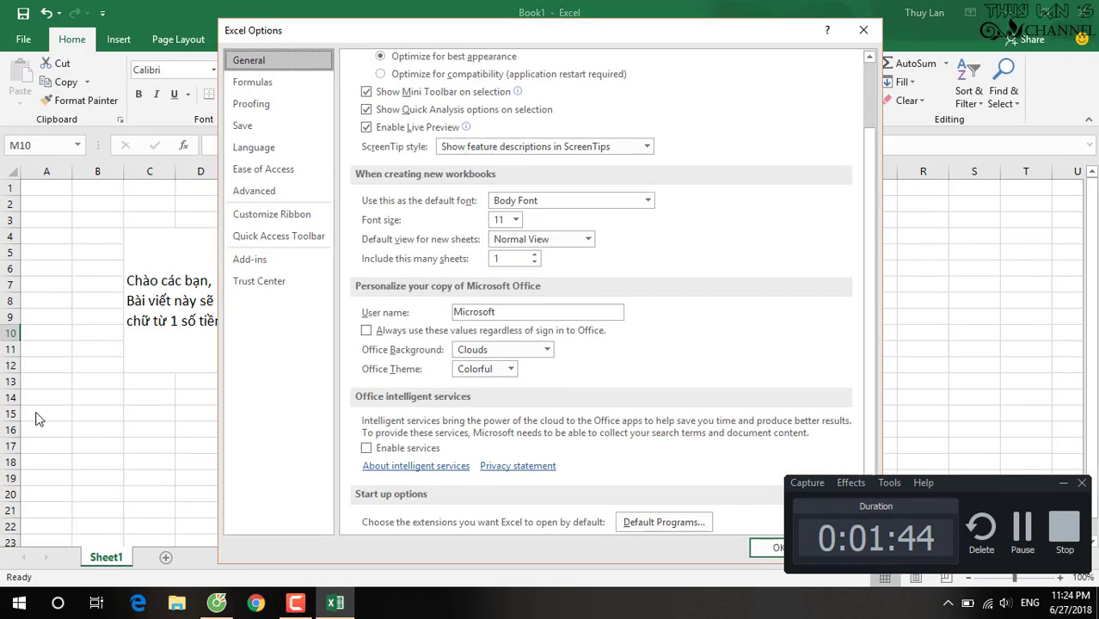
pyautogui.click(1063, 483)
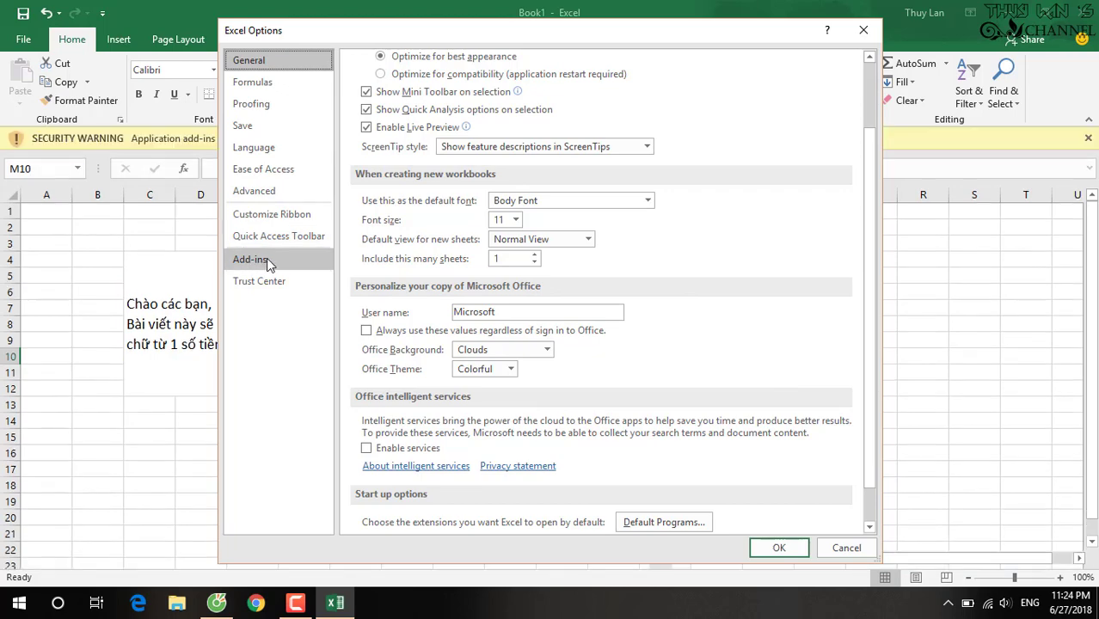
pyautogui.click(267, 259)
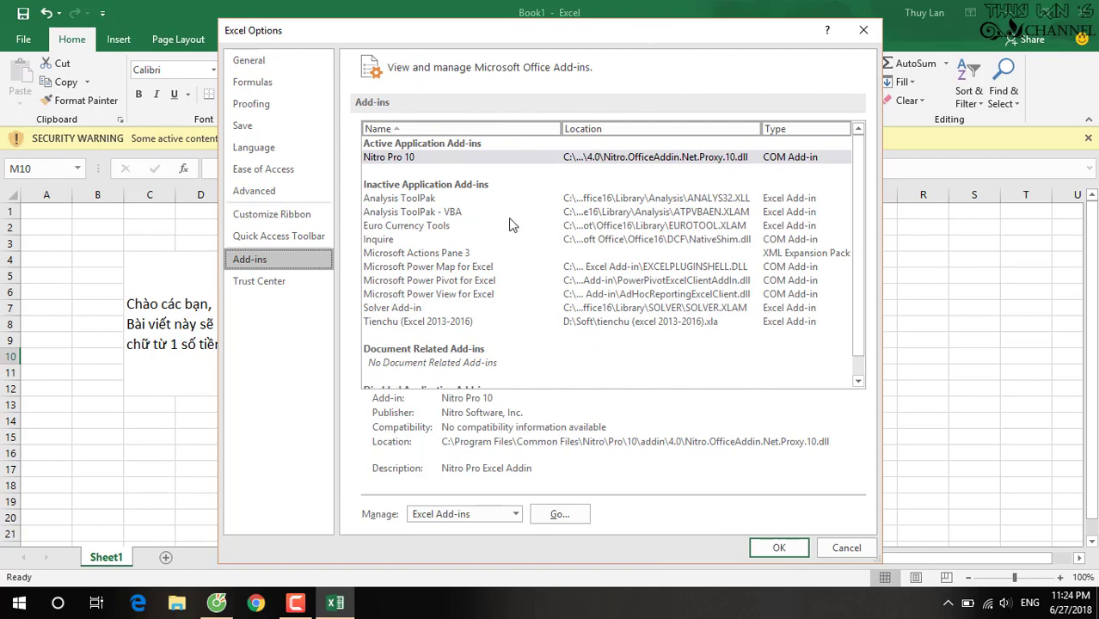
pyautogui.click(557, 517)
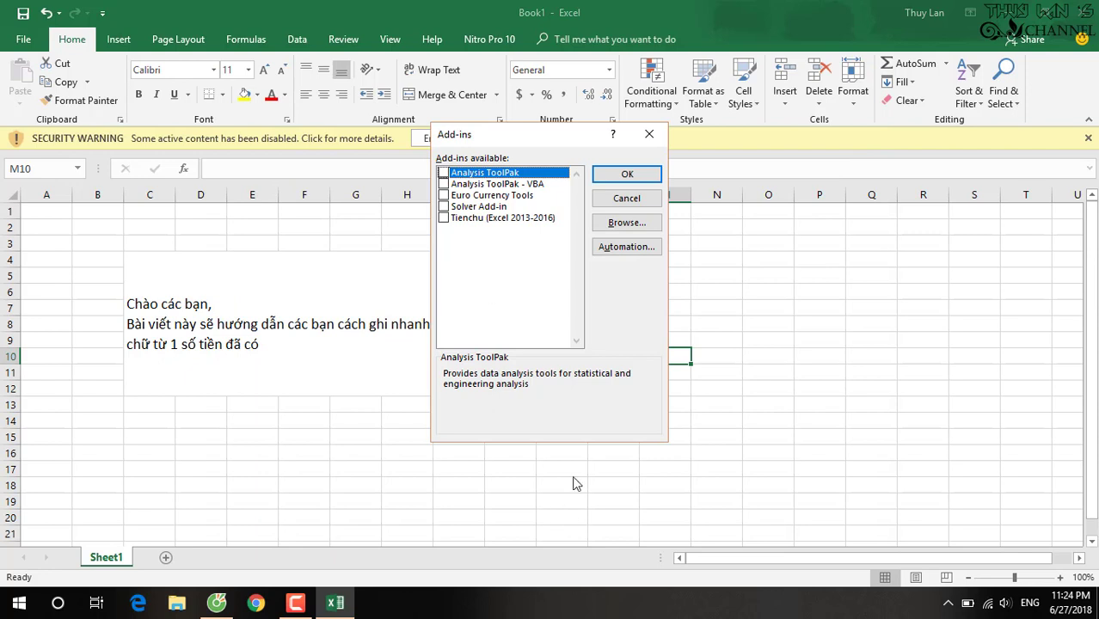
# Step: Browse to D:\Soft\chuyen doi tien chu trong excel\AccHelper\AccHelper\x64 for the add-in file
pyautogui.click(636, 228)
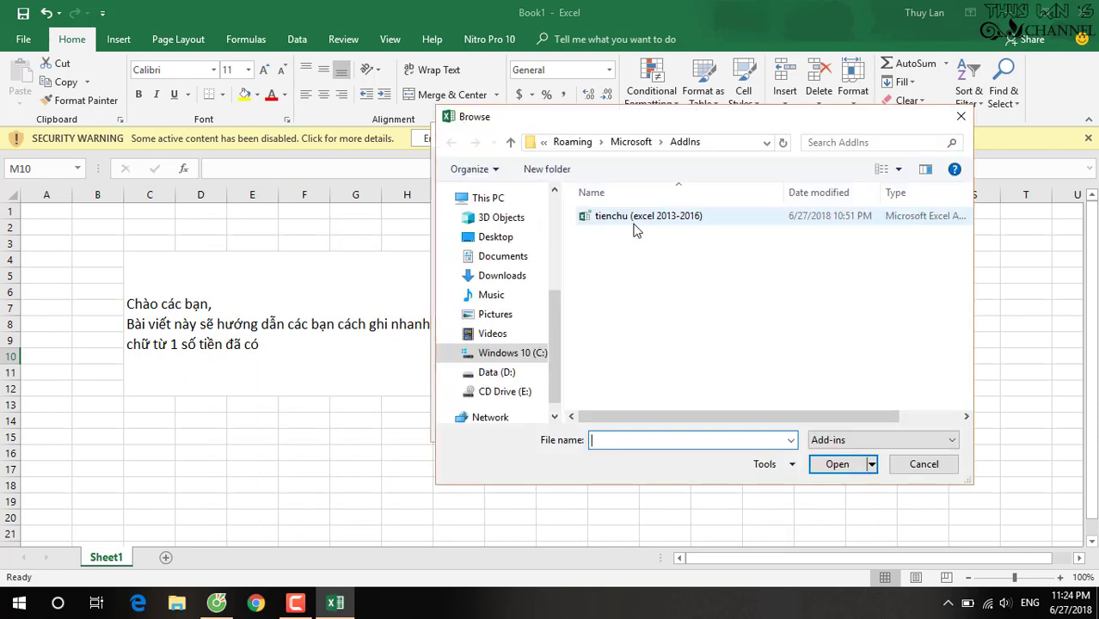
pyautogui.click(499, 375)
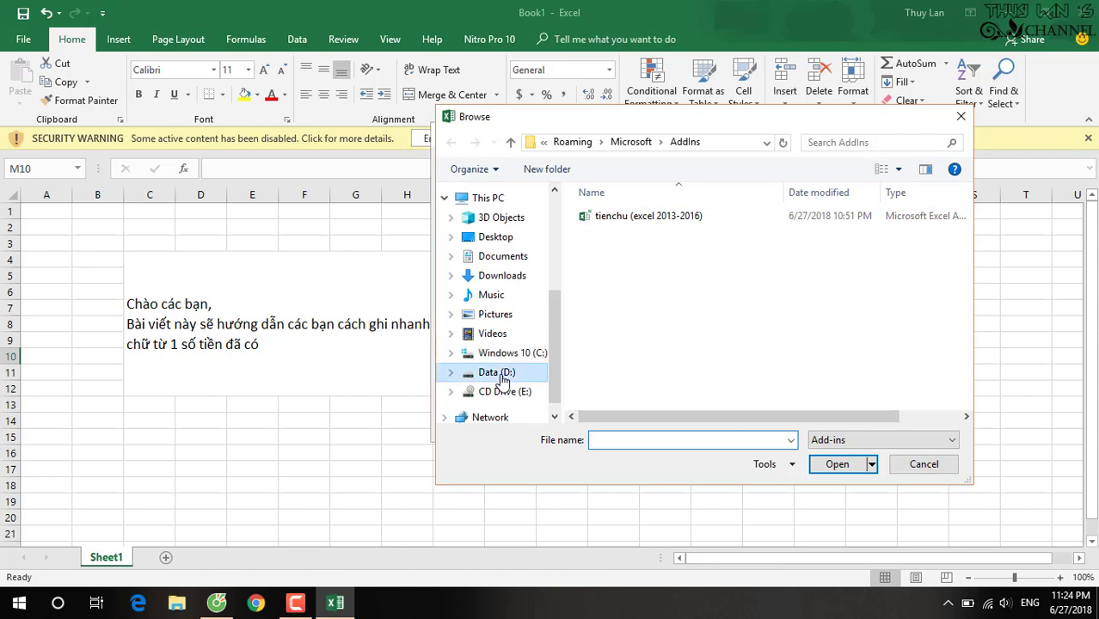
pyautogui.doubleClick(623, 268)
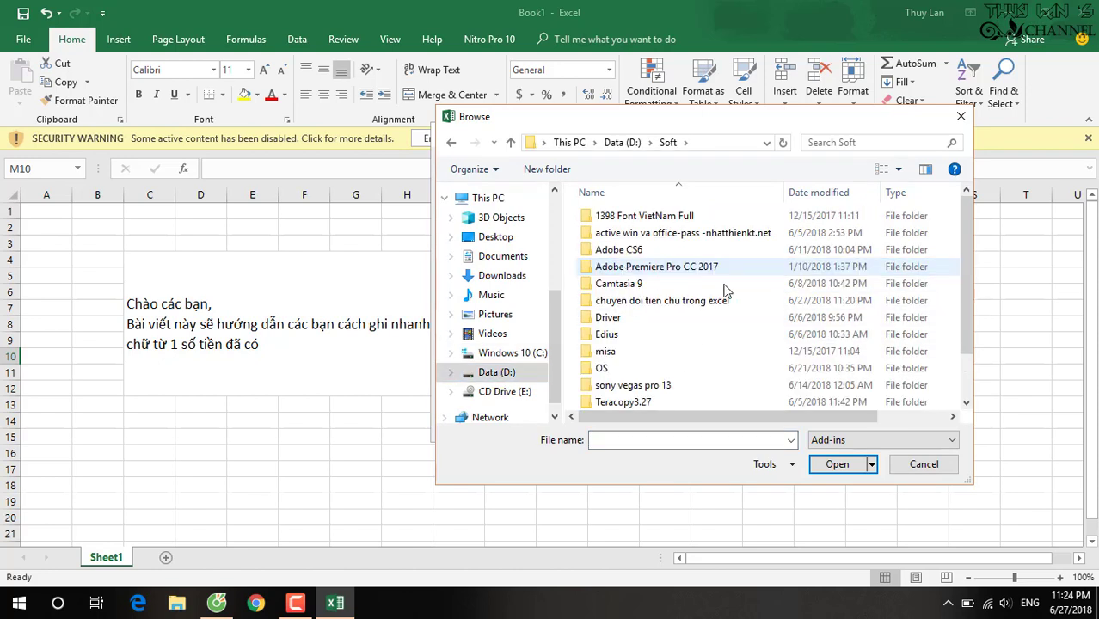
pyautogui.doubleClick(669, 303)
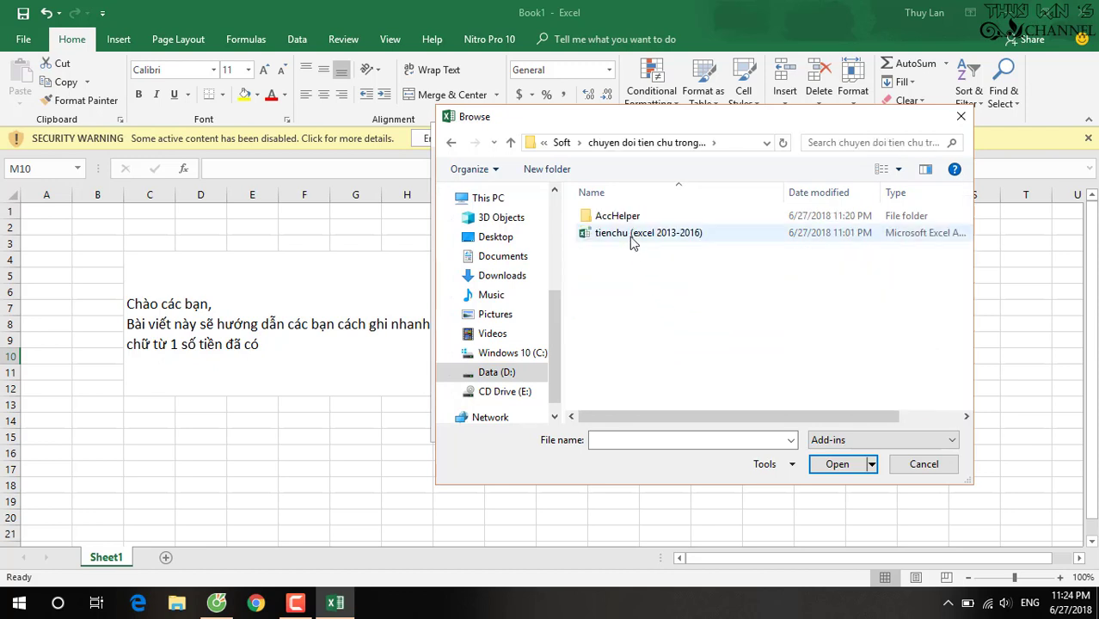
pyautogui.click(608, 221)
pyautogui.doubleClick(608, 221)
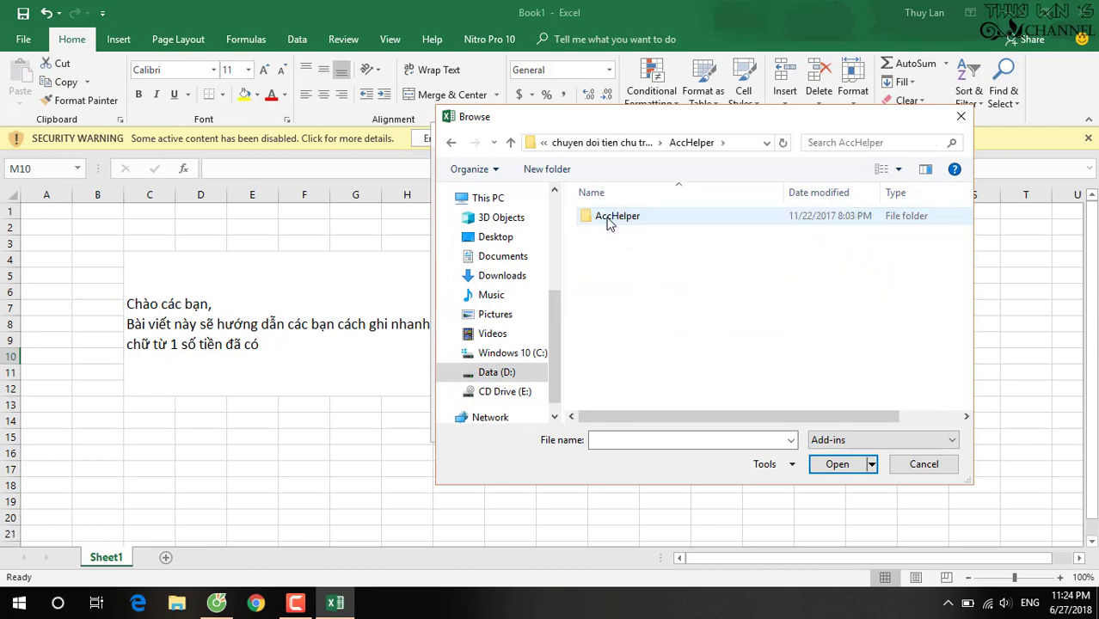
pyautogui.doubleClick(608, 221)
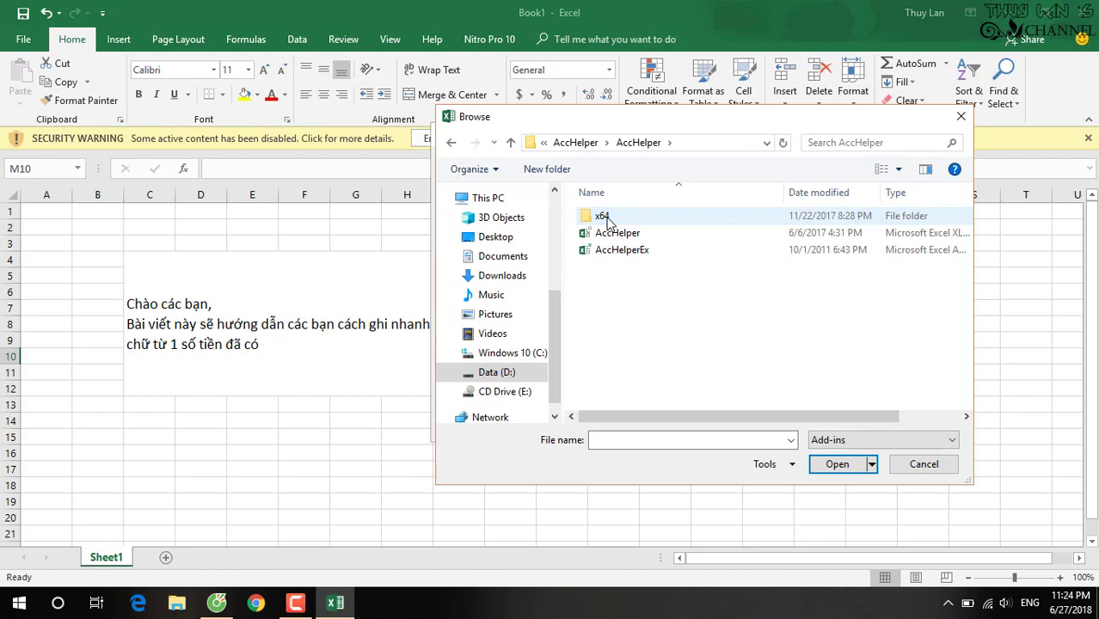
pyautogui.doubleClick(606, 218)
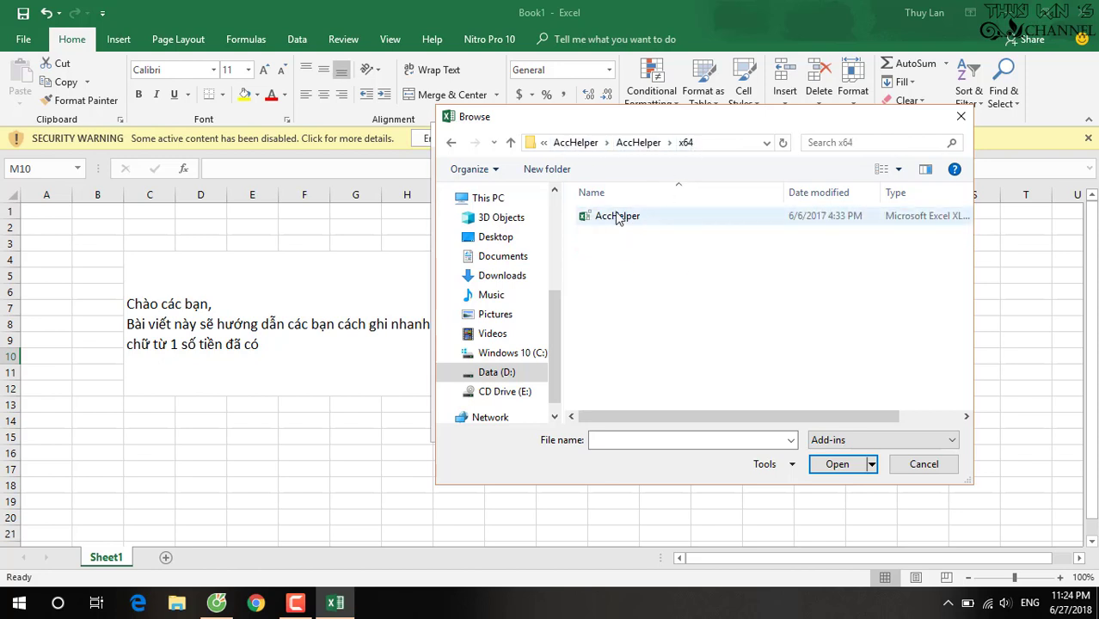
# Step: Load the 64-bit AccHelper file, allow it for this session, and enable Accounting Helper v3.0.0
pyautogui.click(613, 216)
pyautogui.click(839, 465)
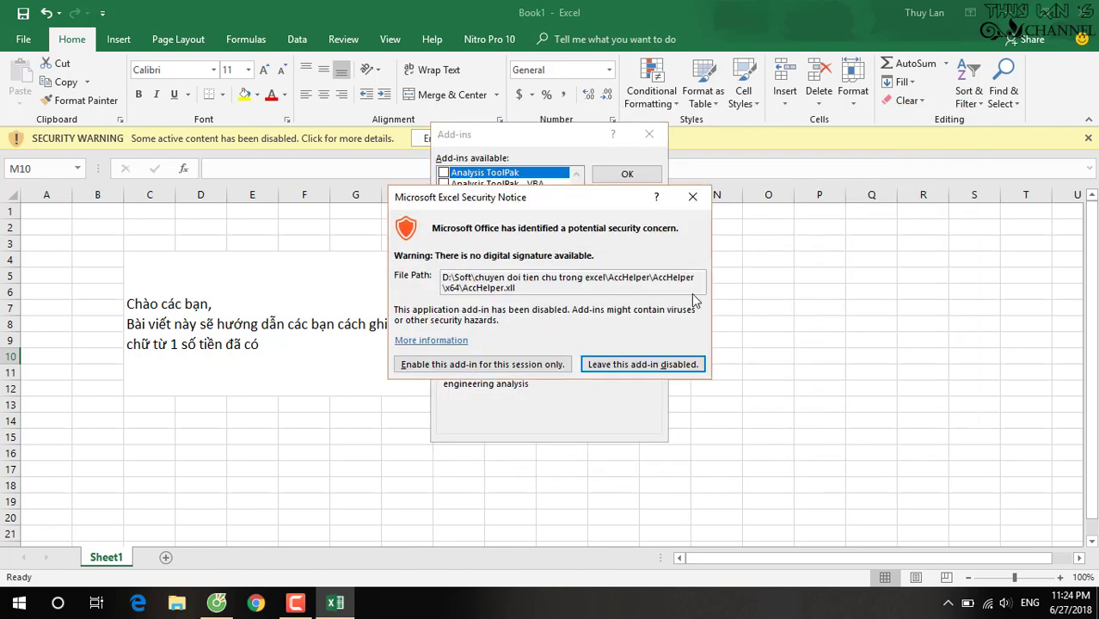
pyautogui.click(479, 365)
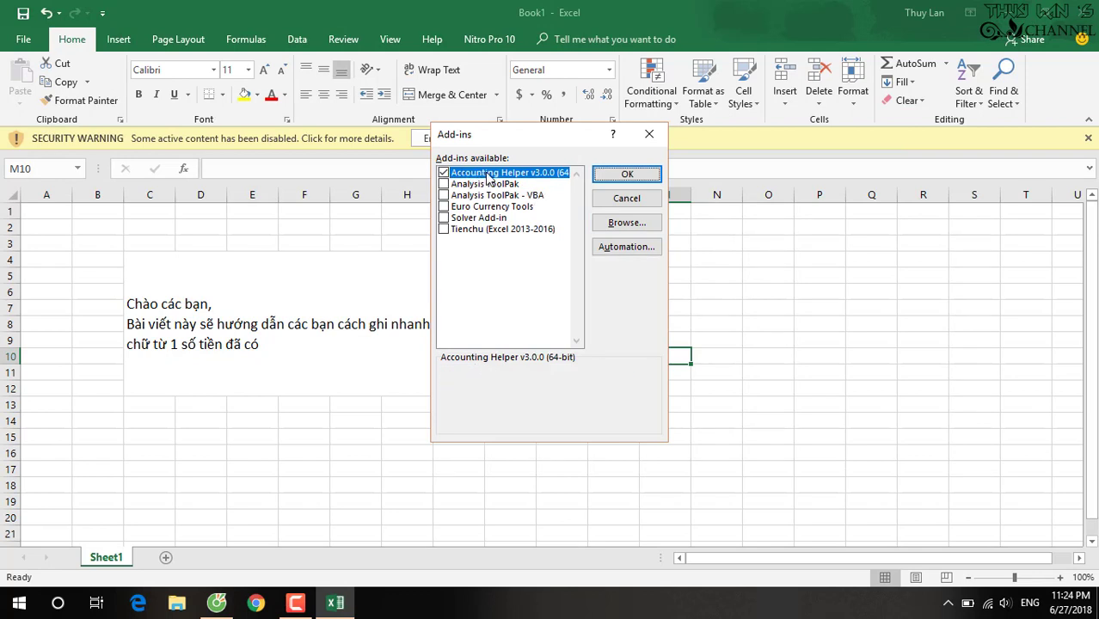
pyautogui.click(616, 178)
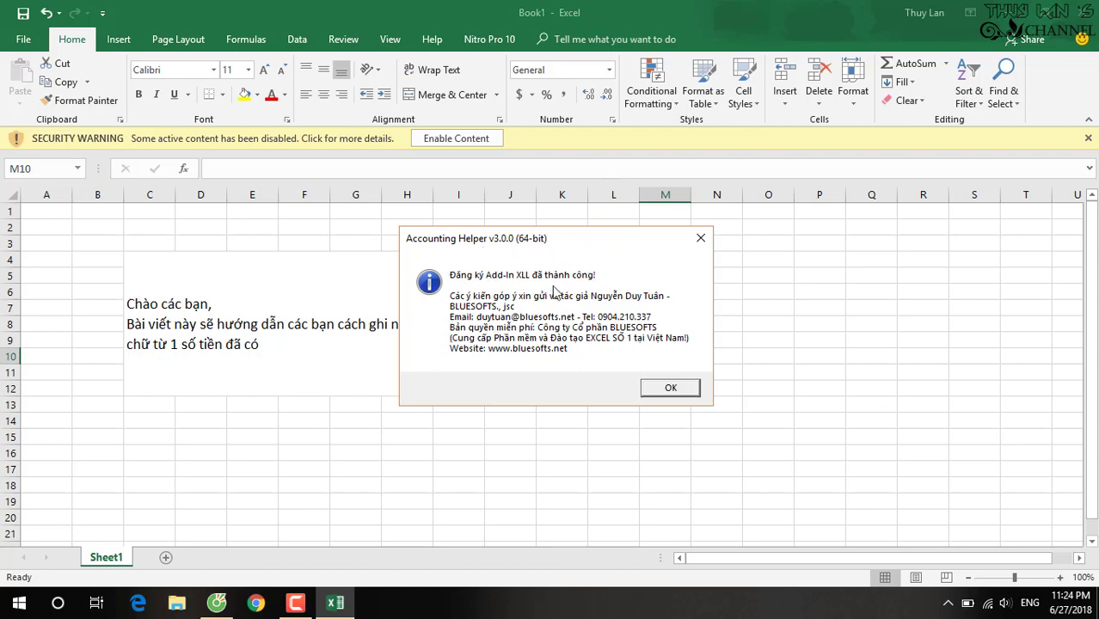
pyautogui.click(667, 393)
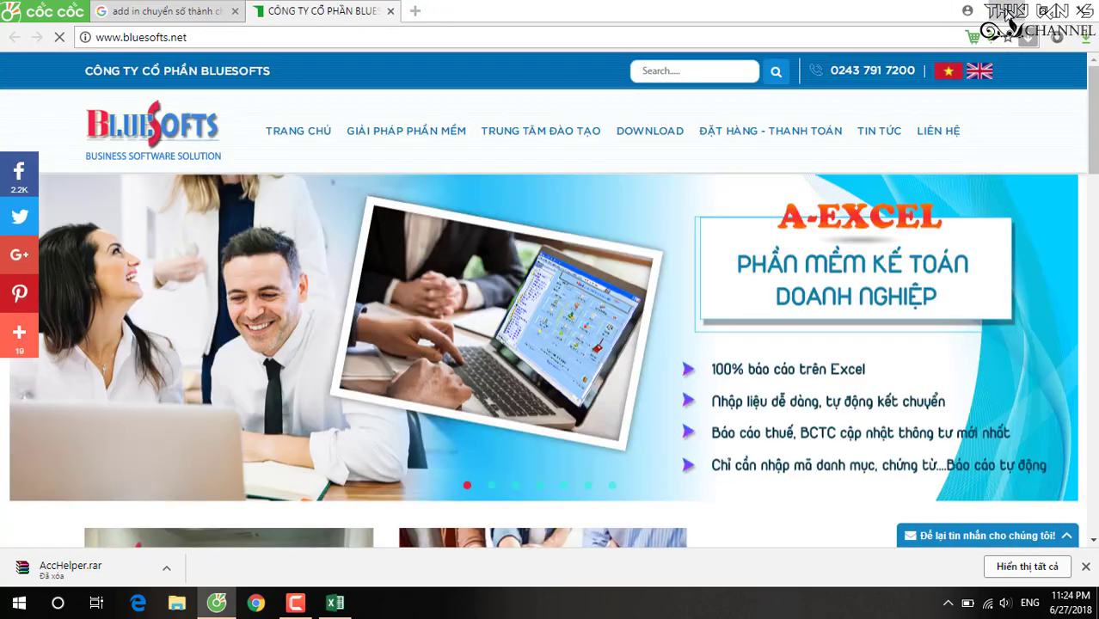
# Step: Enable content and add a third note line: after adding achelper, one cell's number converts to words
pyautogui.click(1002, 11)
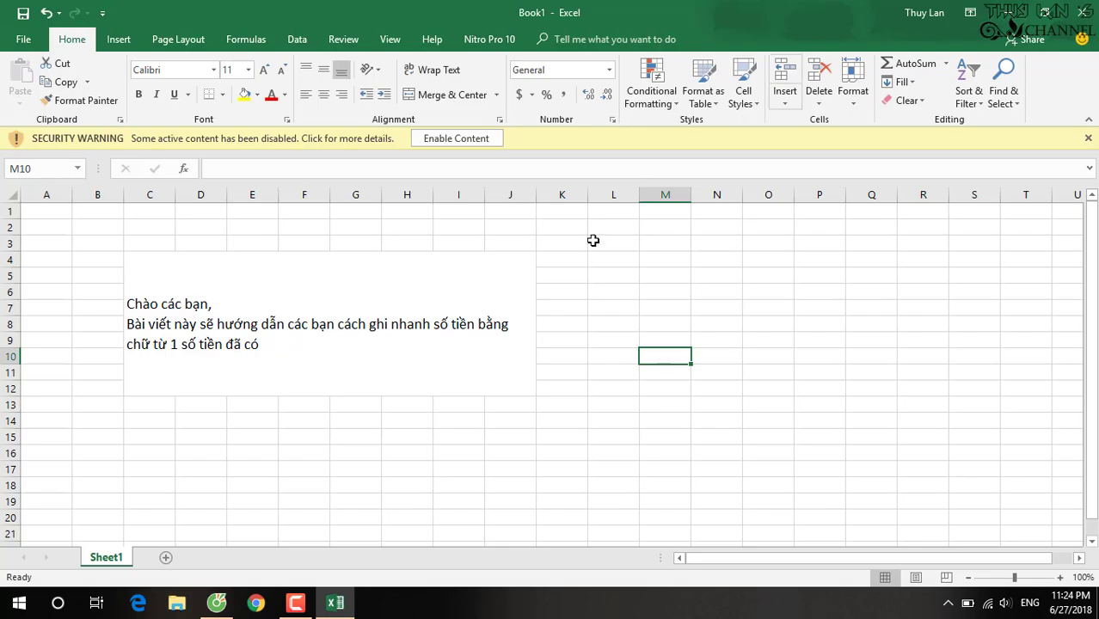
pyautogui.click(455, 138)
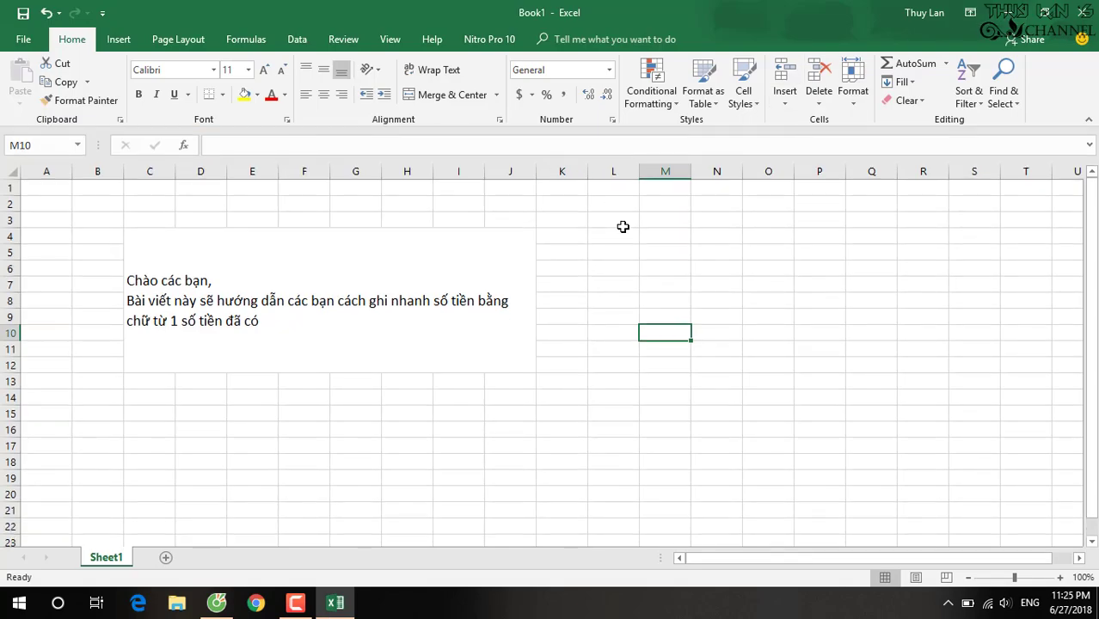
pyautogui.click(681, 303)
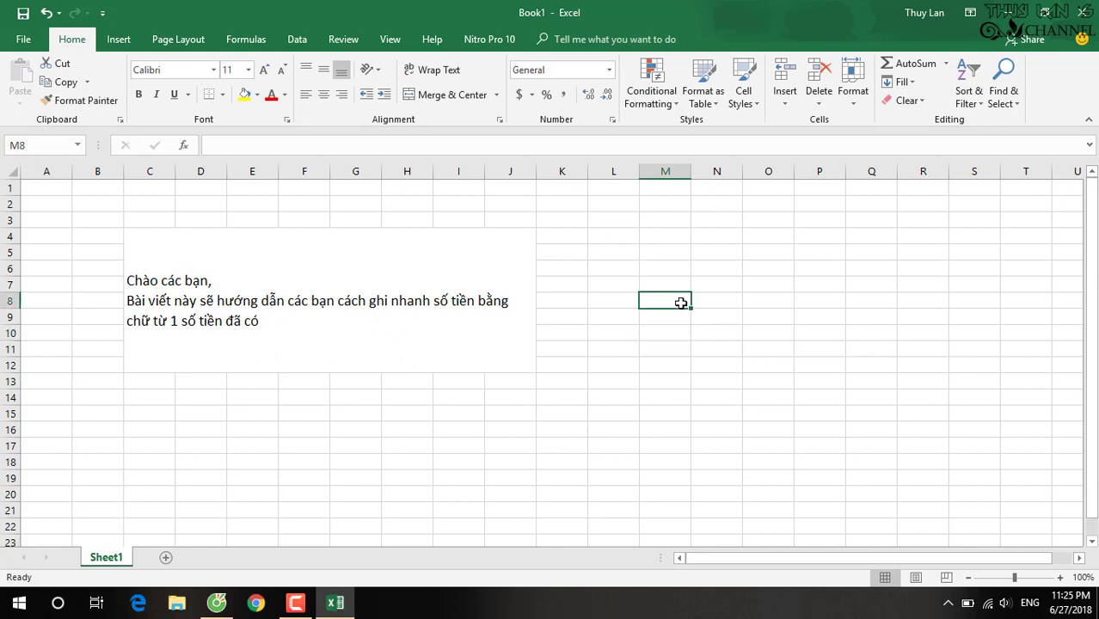
pyautogui.doubleClick(284, 329)
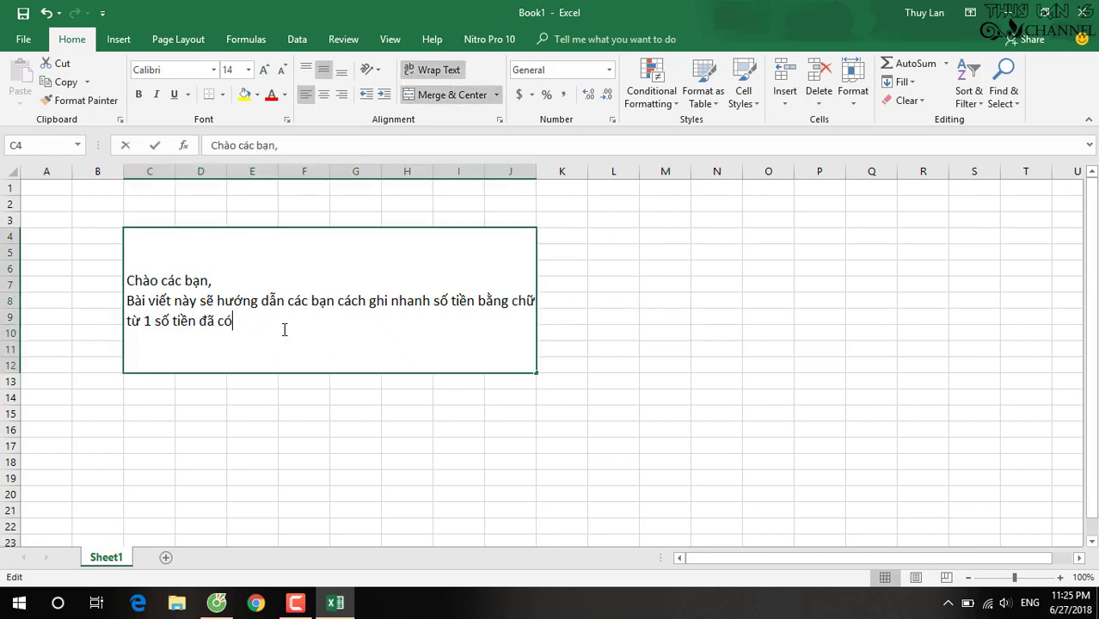
pyautogui.write('.')
pyautogui.hotkey('alt', 'Return')
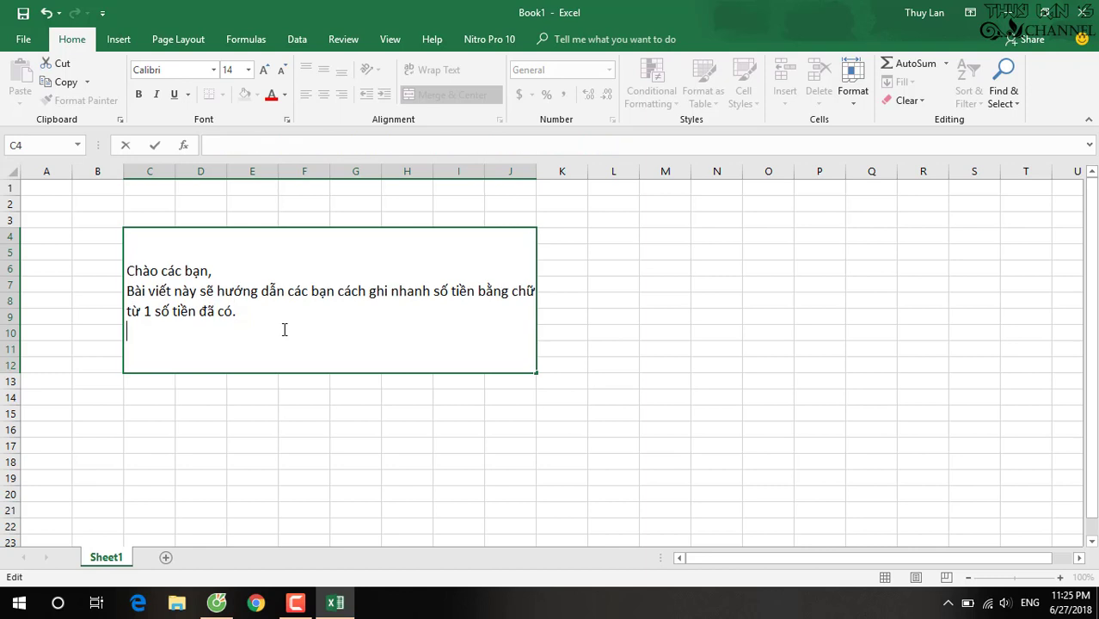
pyautogui.write('Sau ')
pyautogui.write('khi thêm ')
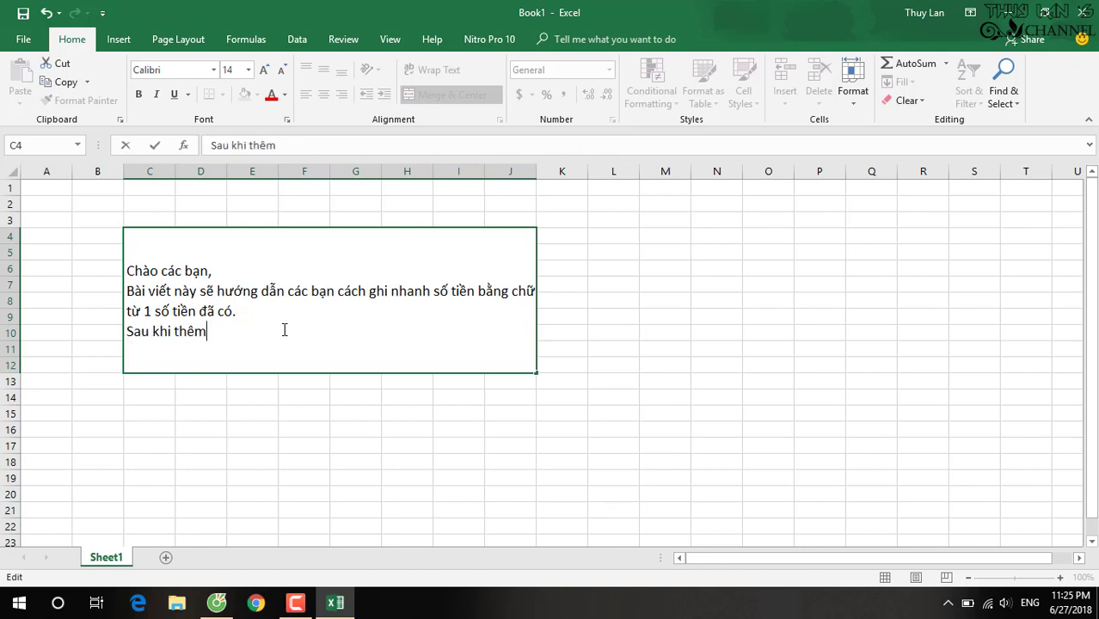
pyautogui.write('add-in "a')
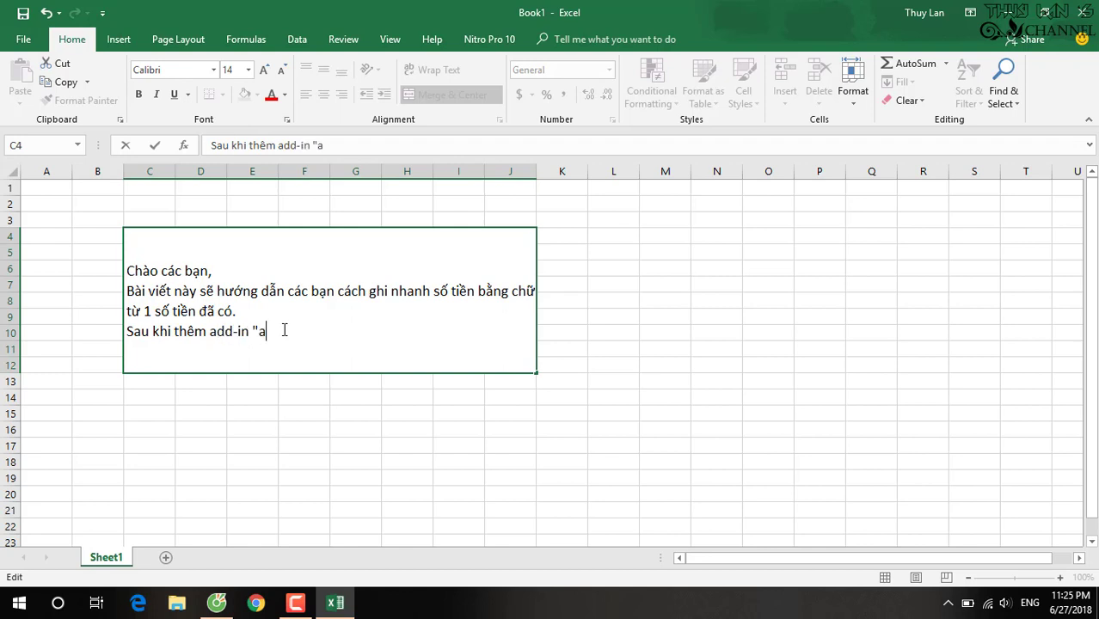
pyautogui.write('che')
pyautogui.write('lper",')
pyautogui.write(' mình ')
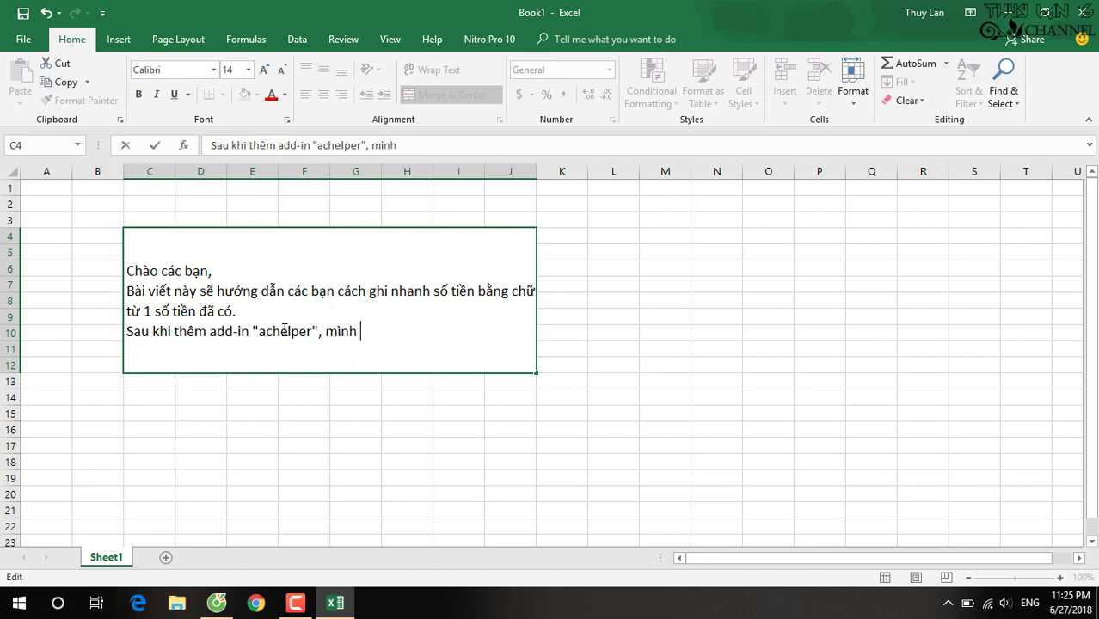
pyautogui.write('se nhâ')
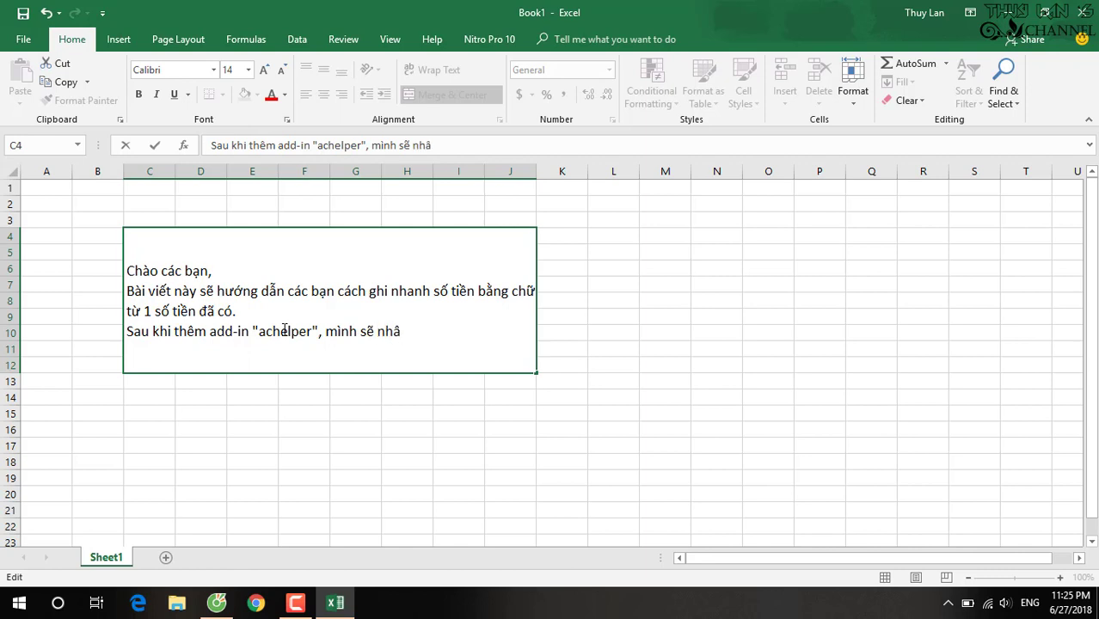
pyautogui.write('p 1 cell ')
pyautogui.write('là sô')
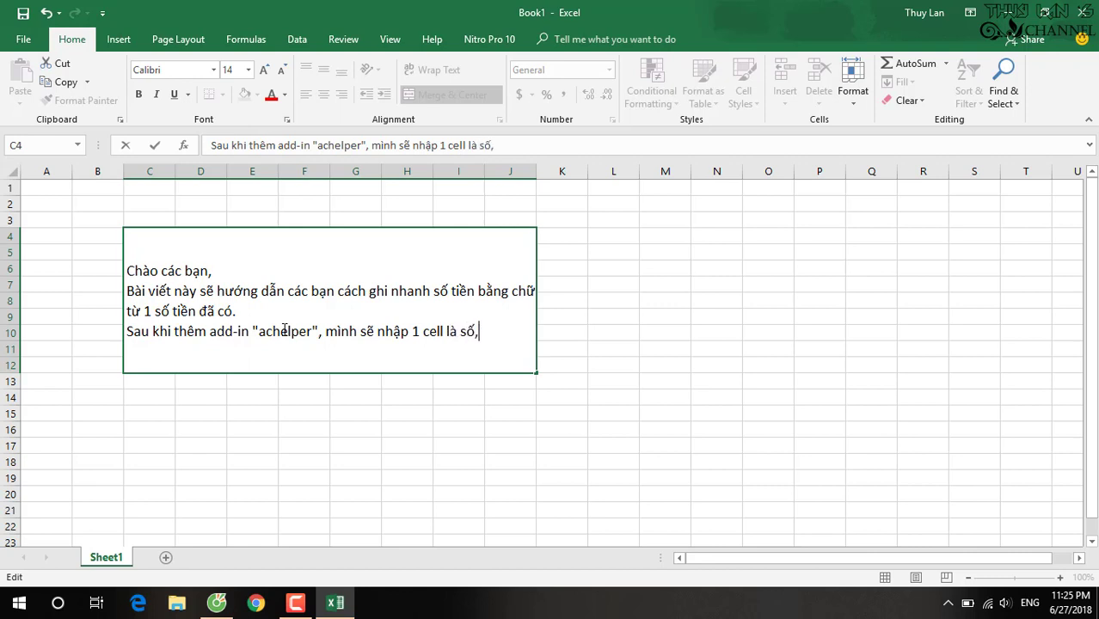
pyautogui.write(' và 1 ')
pyautogui.write('ce')
pyautogui.write(' kha')
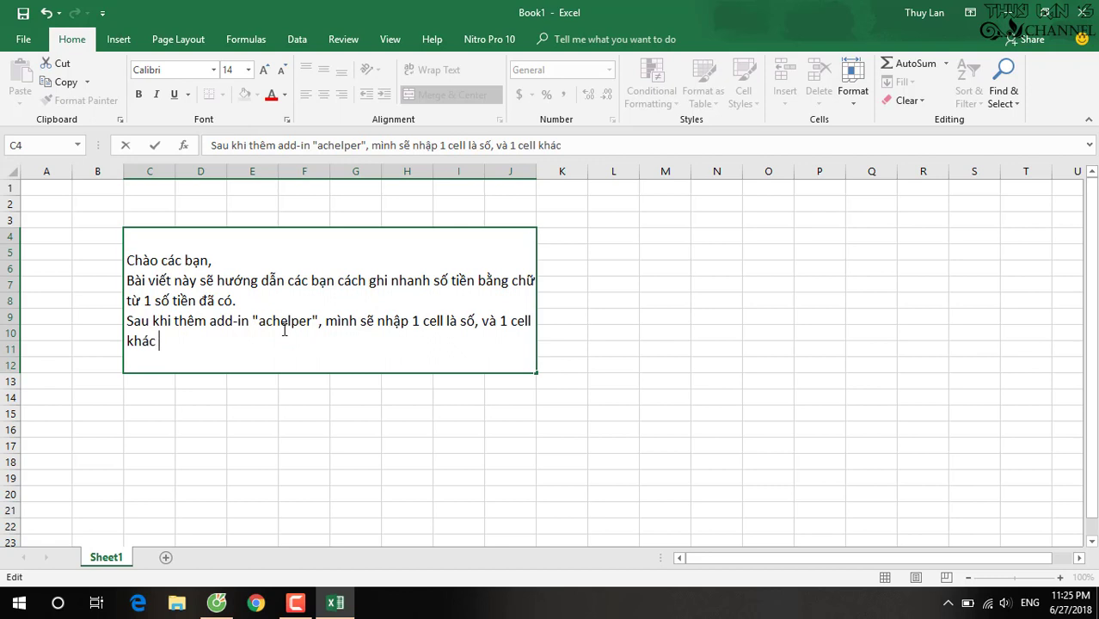
pyautogui.write('mình sẽ chuye')
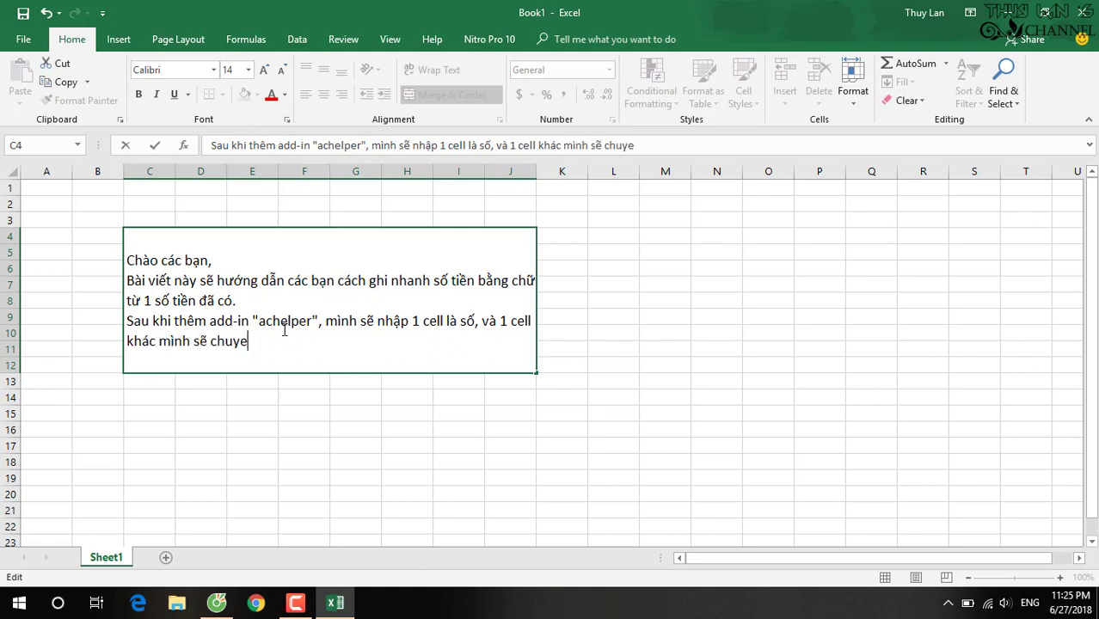
pyautogui.press('BackSpace')
pyautogui.write('ển thành')
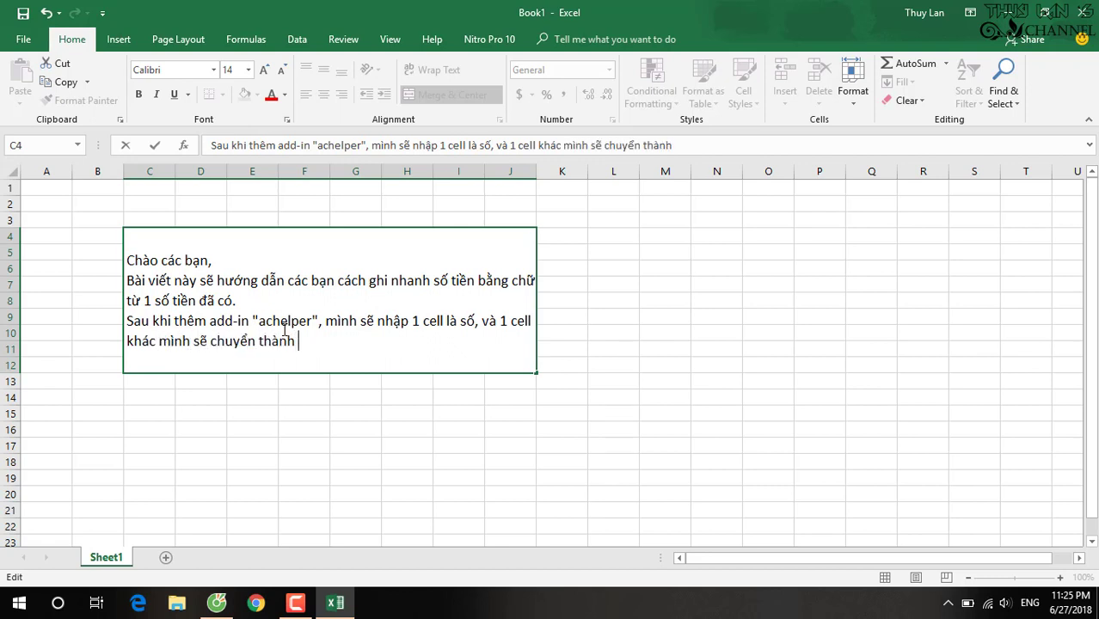
pyautogui.write('chư')
pyautogui.press('Return')
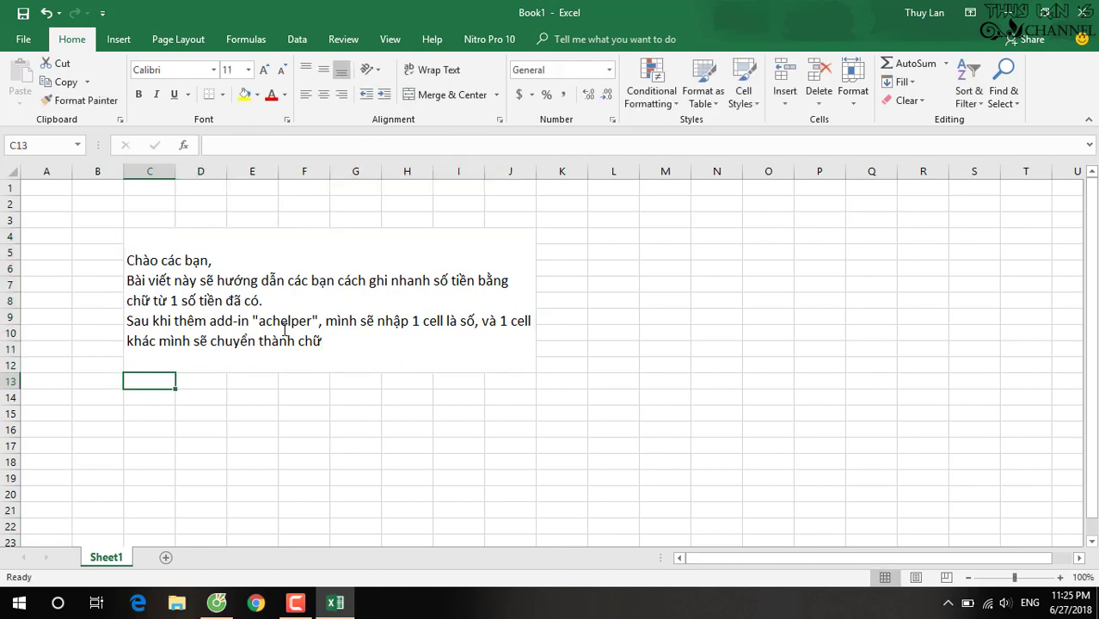
# Step: Enter 2534000 in M7 and spell it in Vietnamese words in M9 with =vnd(M7)
pyautogui.click(684, 284)
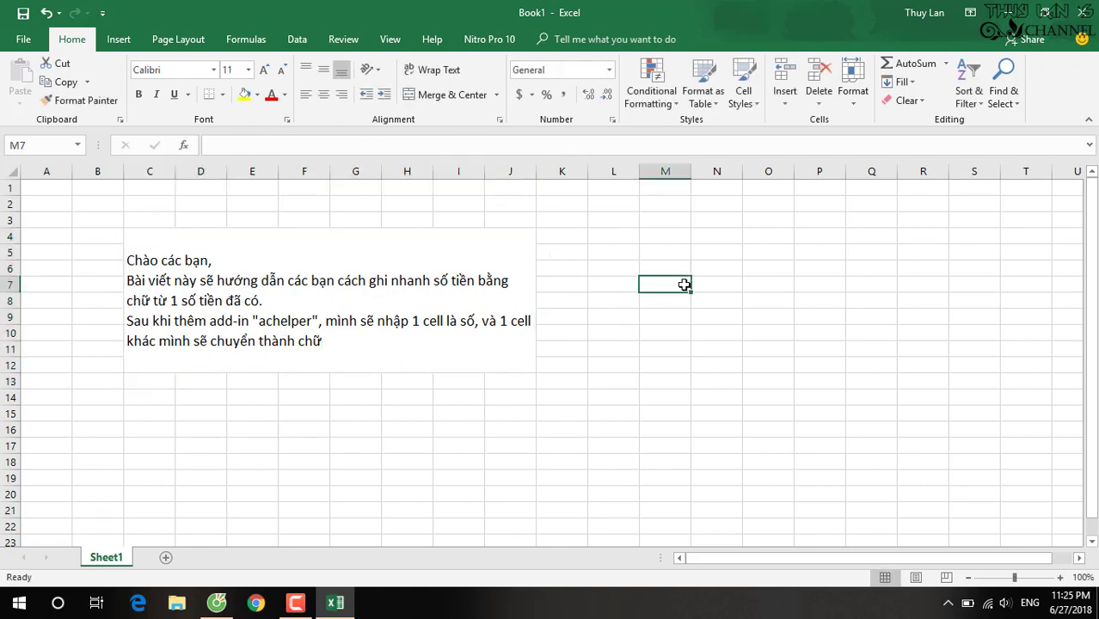
pyautogui.write('2534')
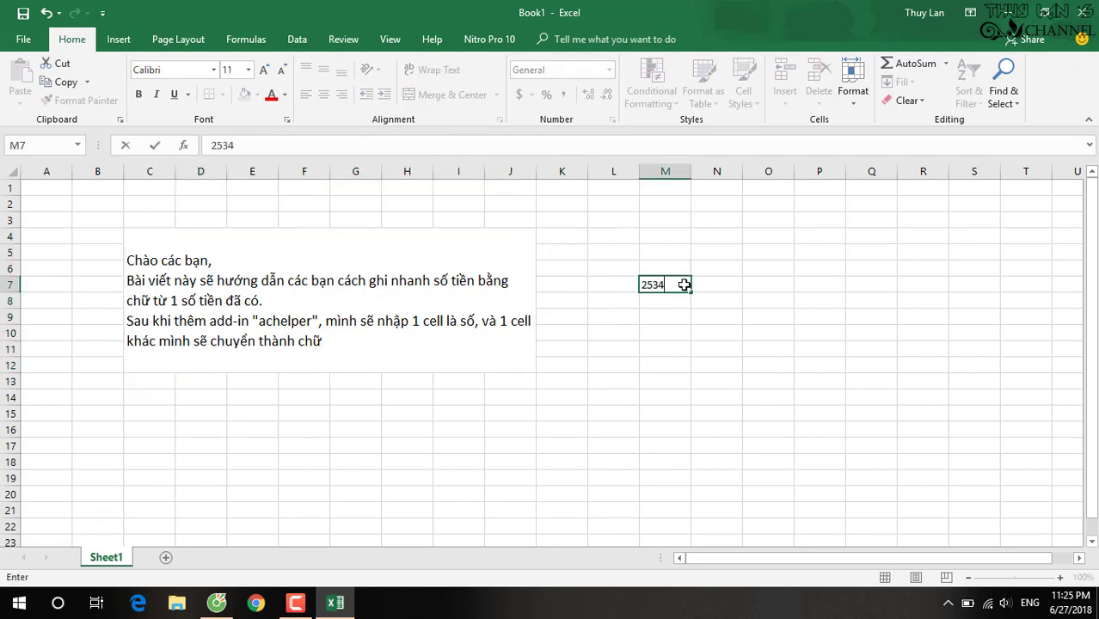
pyautogui.write('000')
pyautogui.press('Return')
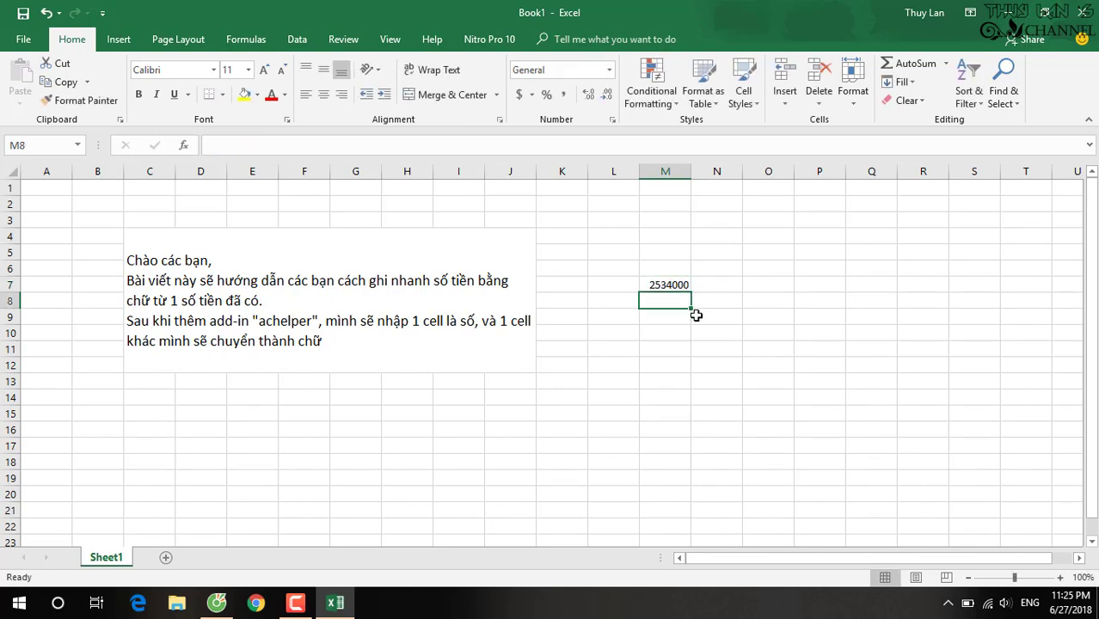
pyautogui.click(663, 321)
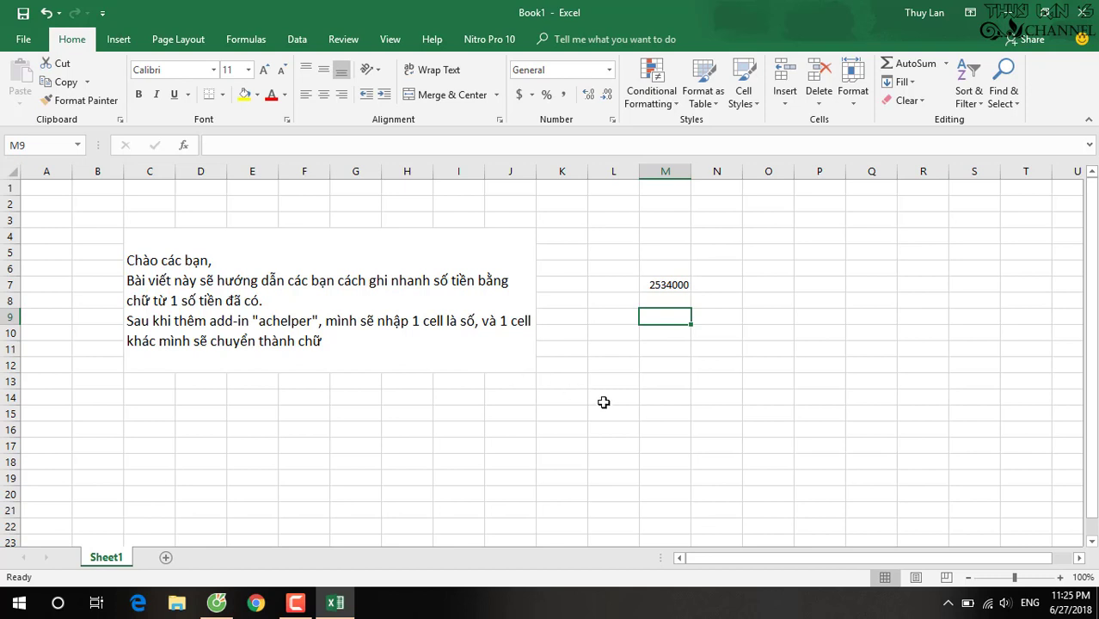
pyautogui.write('=')
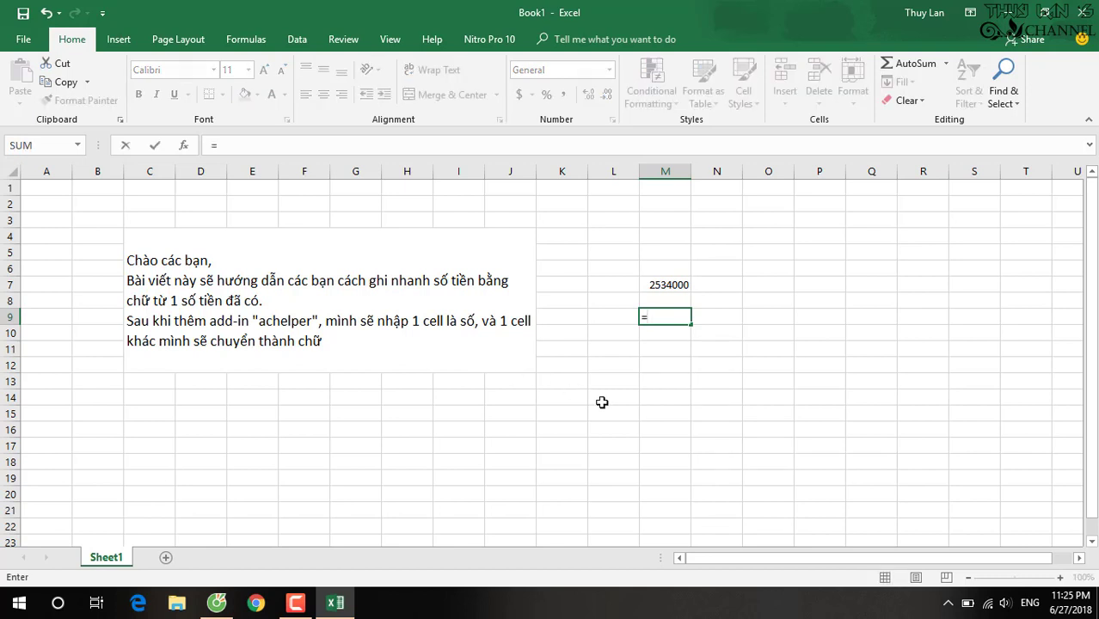
pyautogui.write('vnd(')
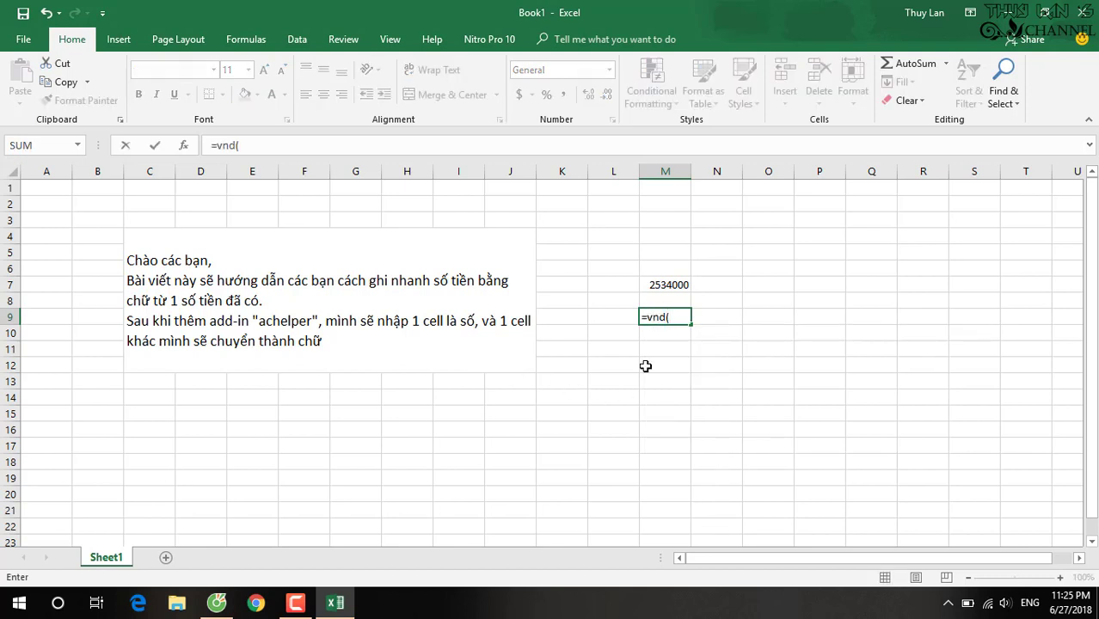
pyautogui.click(676, 284)
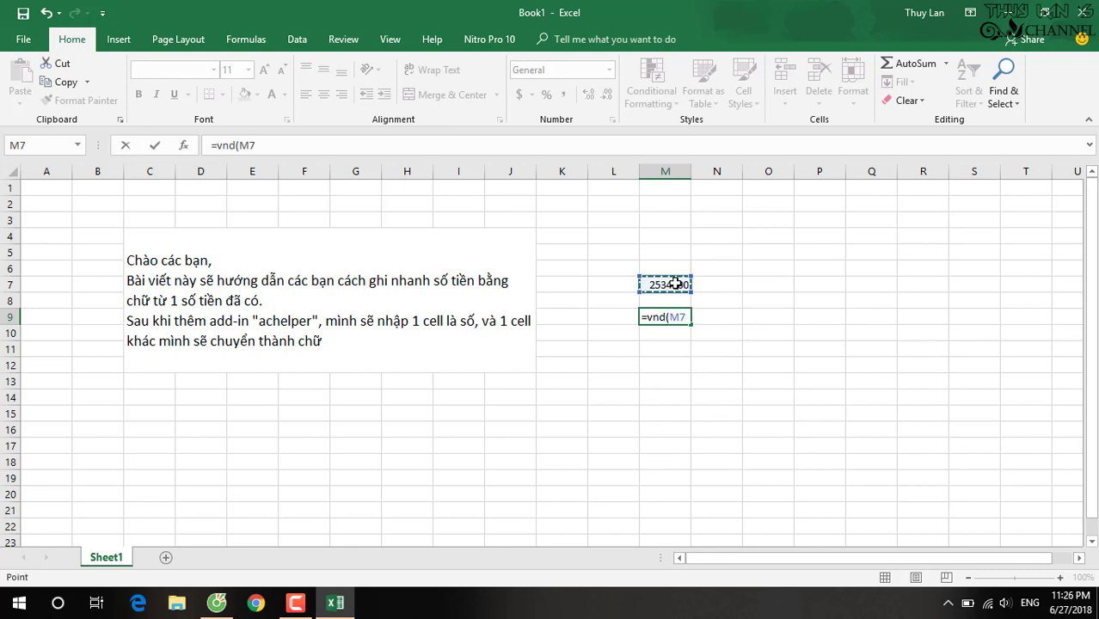
pyautogui.press('Return')
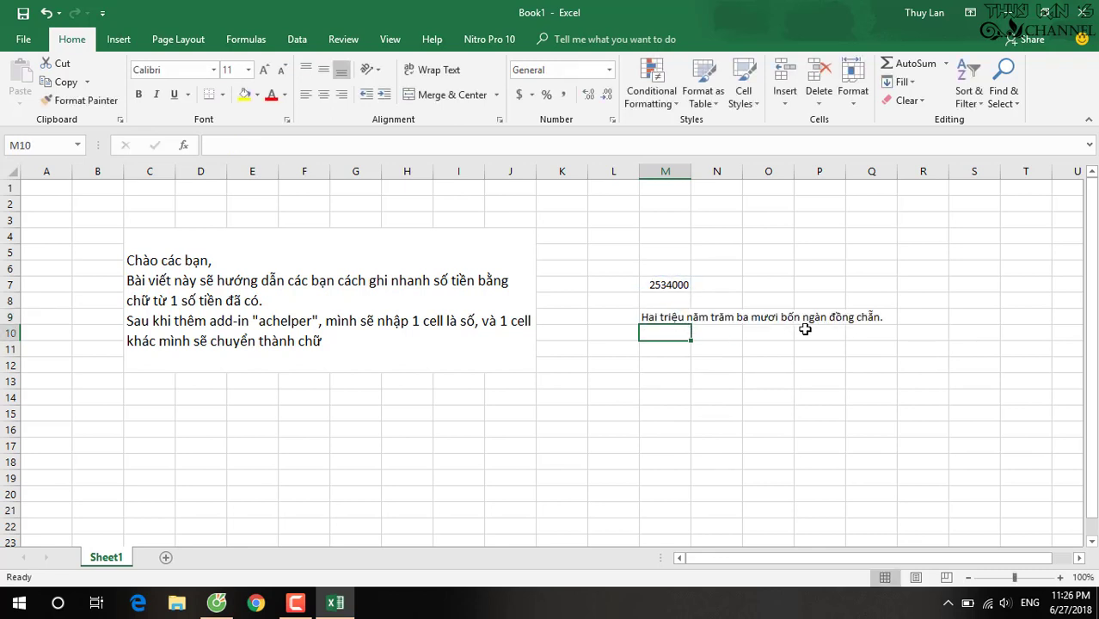
# Step: Spell the M7 amount in English words in M11 with =usd(M7)
pyautogui.click(674, 352)
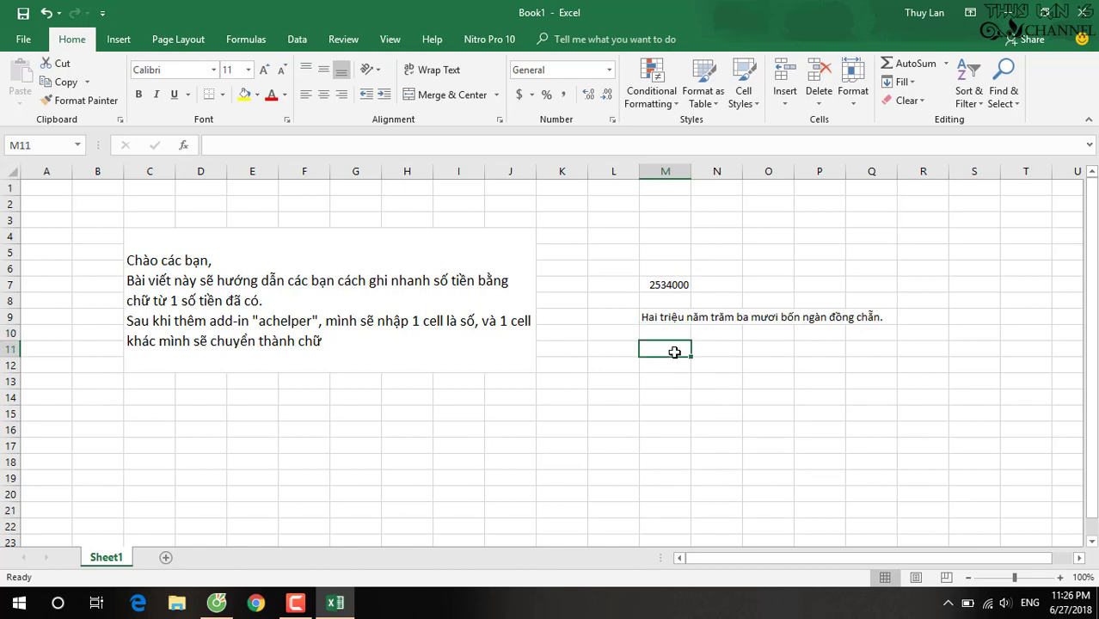
pyautogui.write('=us')
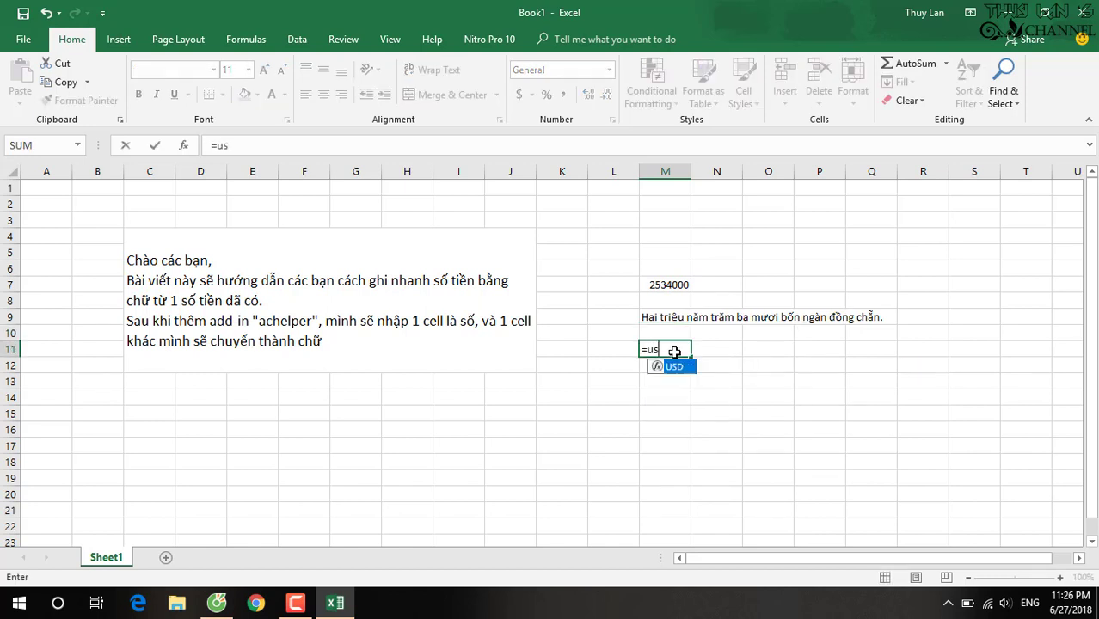
pyautogui.write('d(')
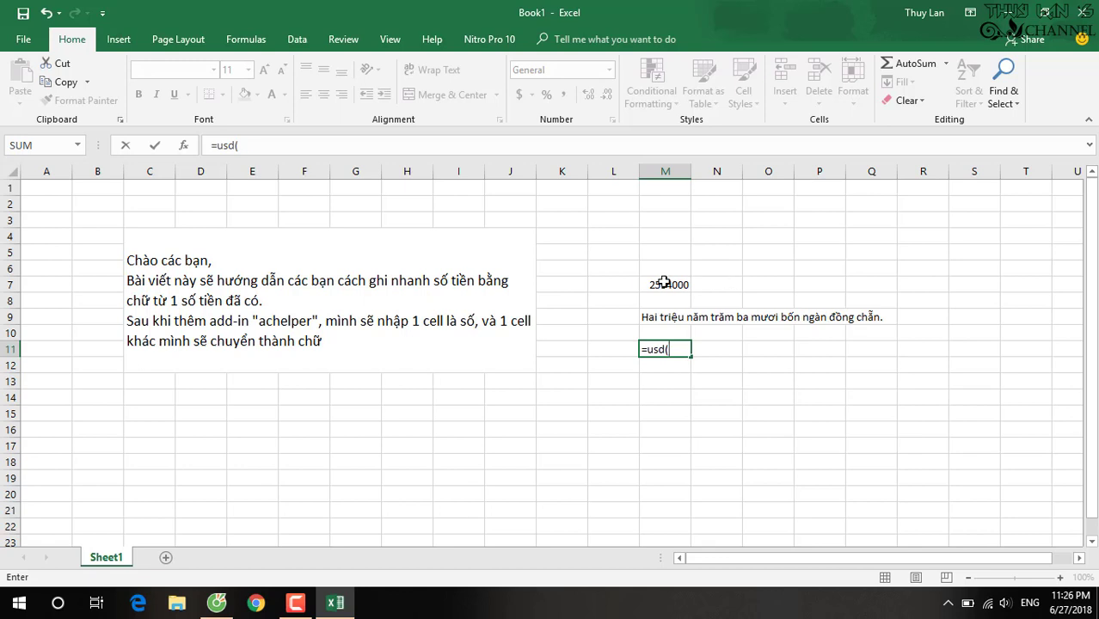
pyautogui.click(665, 282)
pyautogui.write(')')
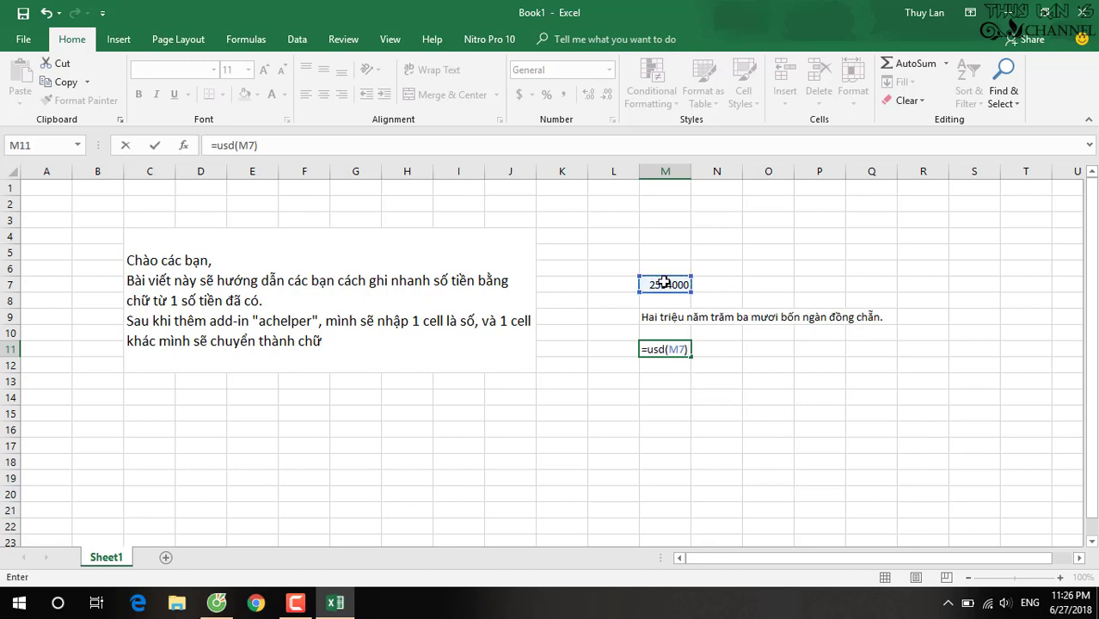
pyautogui.press('Return')
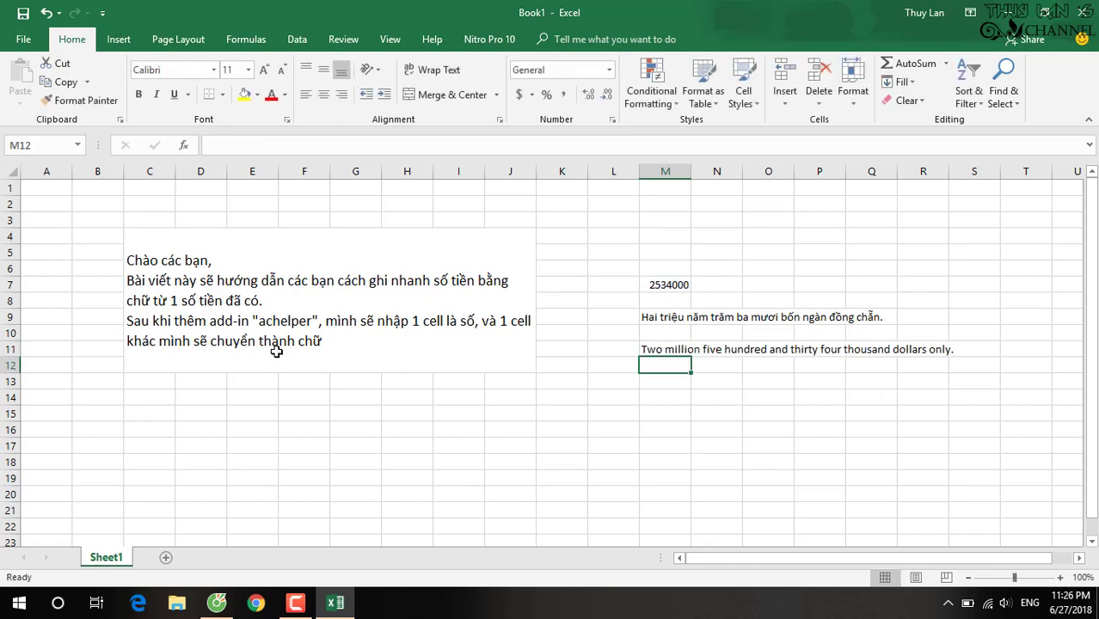
# Step: Append ', có 2 cách đọc là tiền Việt Nam và tiền Mỹ' to the end of the note
pyautogui.doubleClick(352, 338)
pyautogui.write(', ')
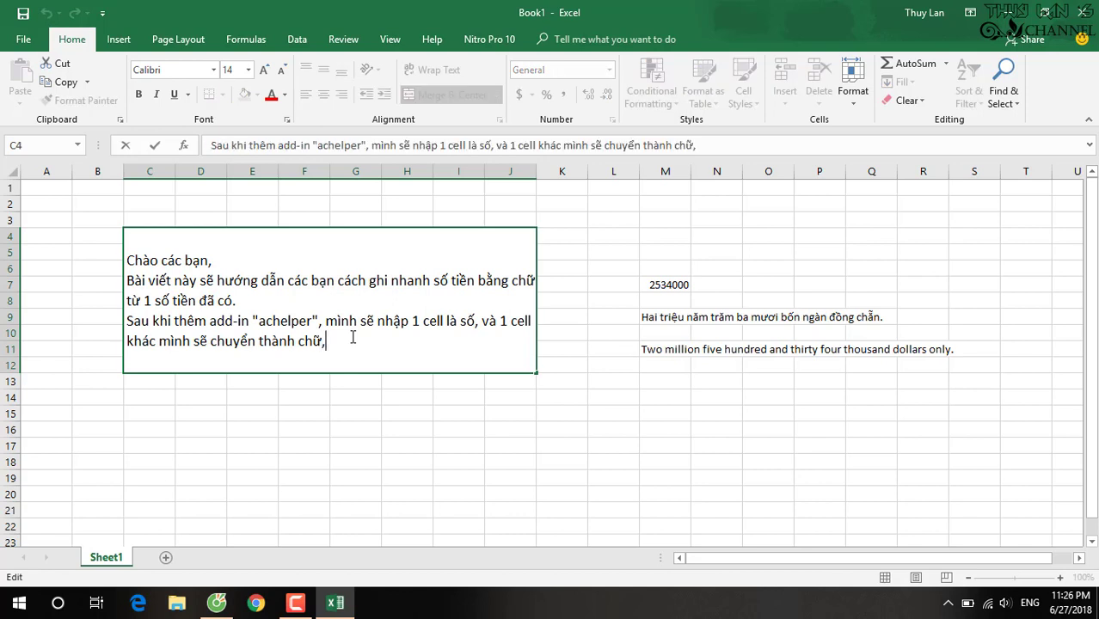
pyautogui.write('có')
pyautogui.write(' 2')
pyautogui.write(' cách')
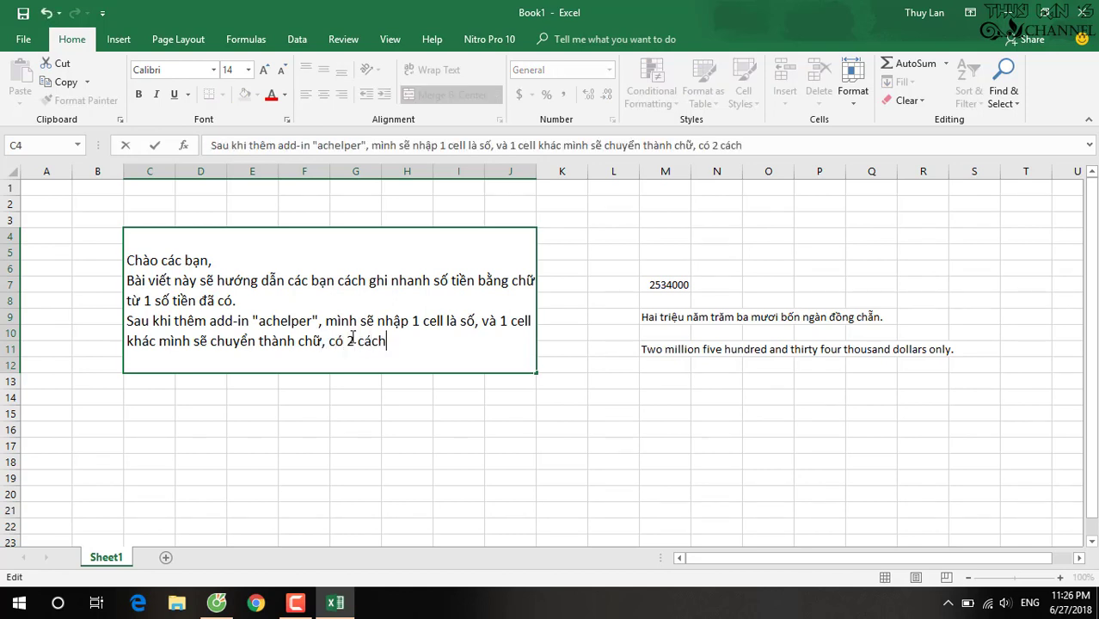
pyautogui.write(' đo')
pyautogui.write('c')
pyautogui.write(' là t')
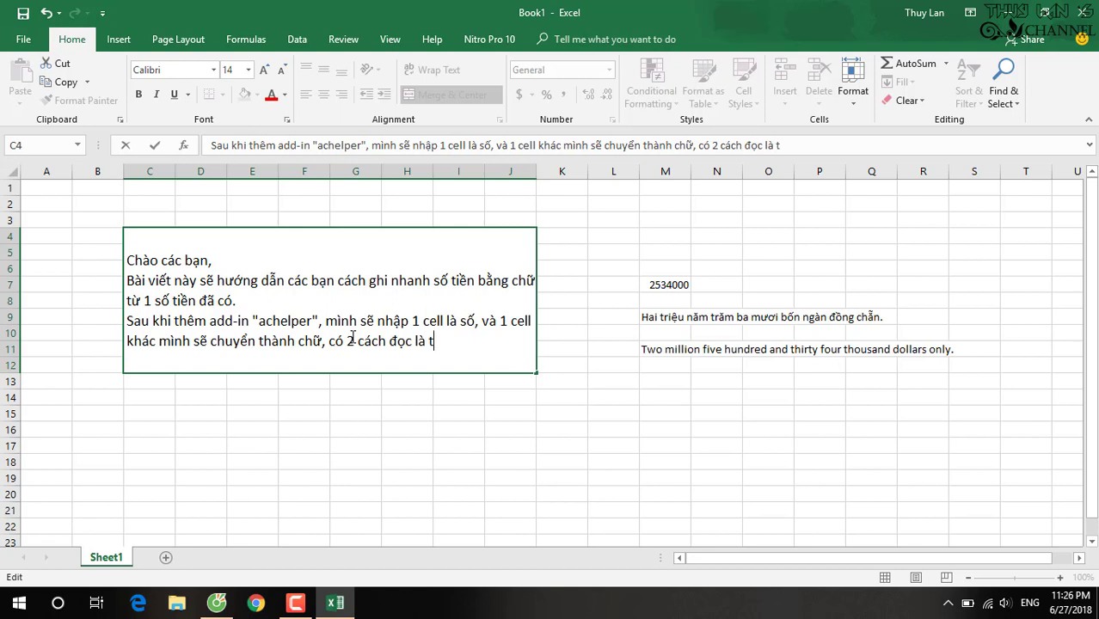
pyautogui.write('iền việt')
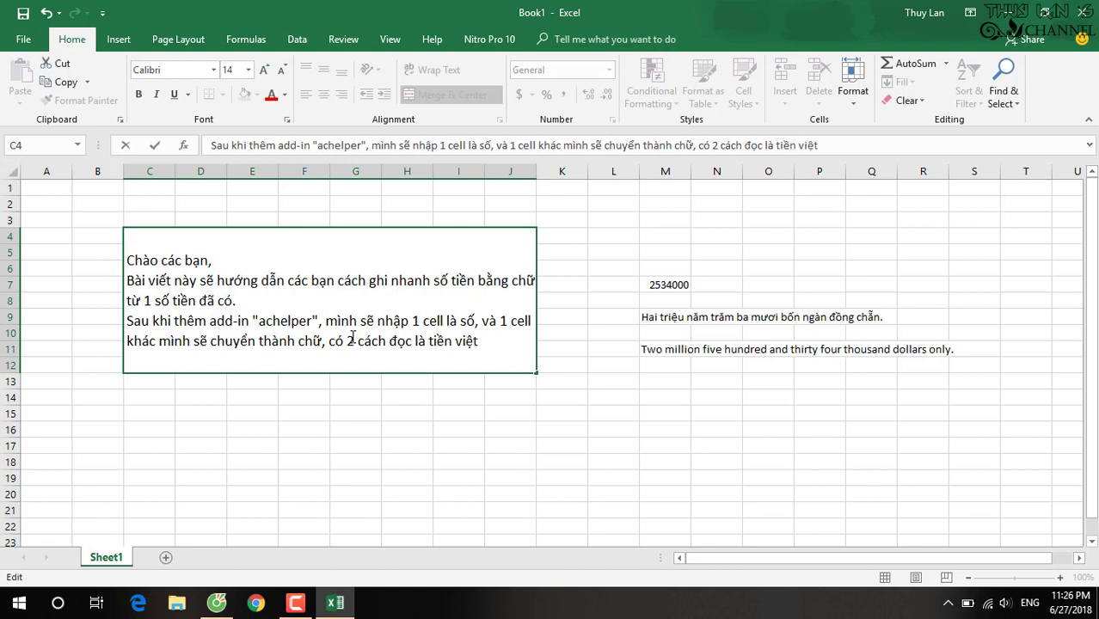
pyautogui.press('BackSpace')
pyautogui.press('BackSpace')
pyautogui.press('BackSpace')
pyautogui.press('BackSpace')
pyautogui.write('Việt ')
pyautogui.write('Nam và ')
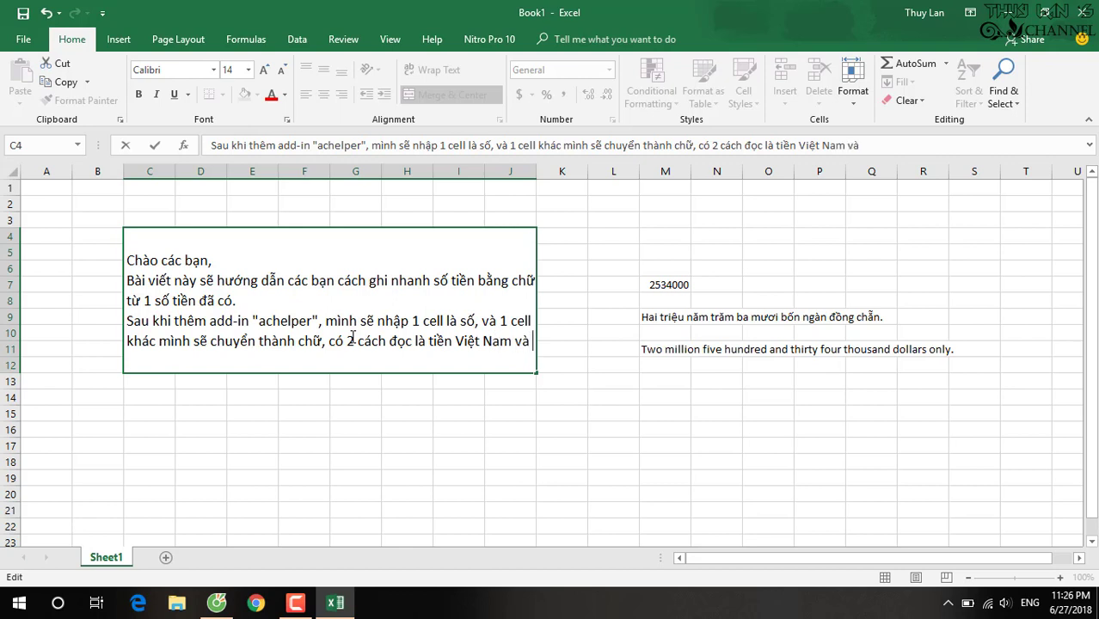
pyautogui.write('tiền My')
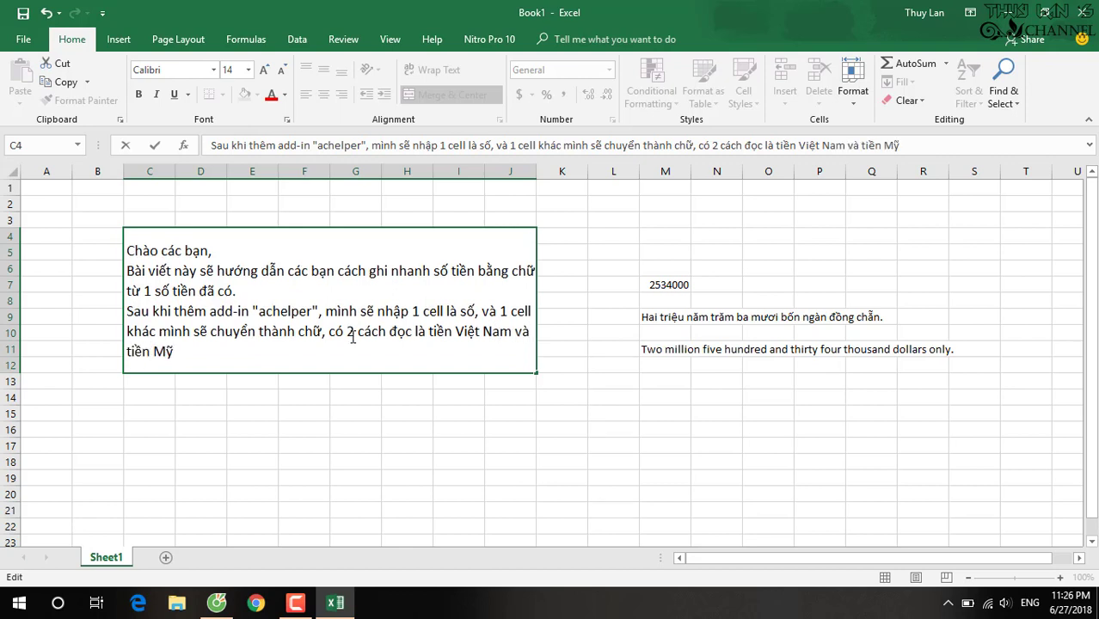
pyautogui.write('.')
pyautogui.press('Return')
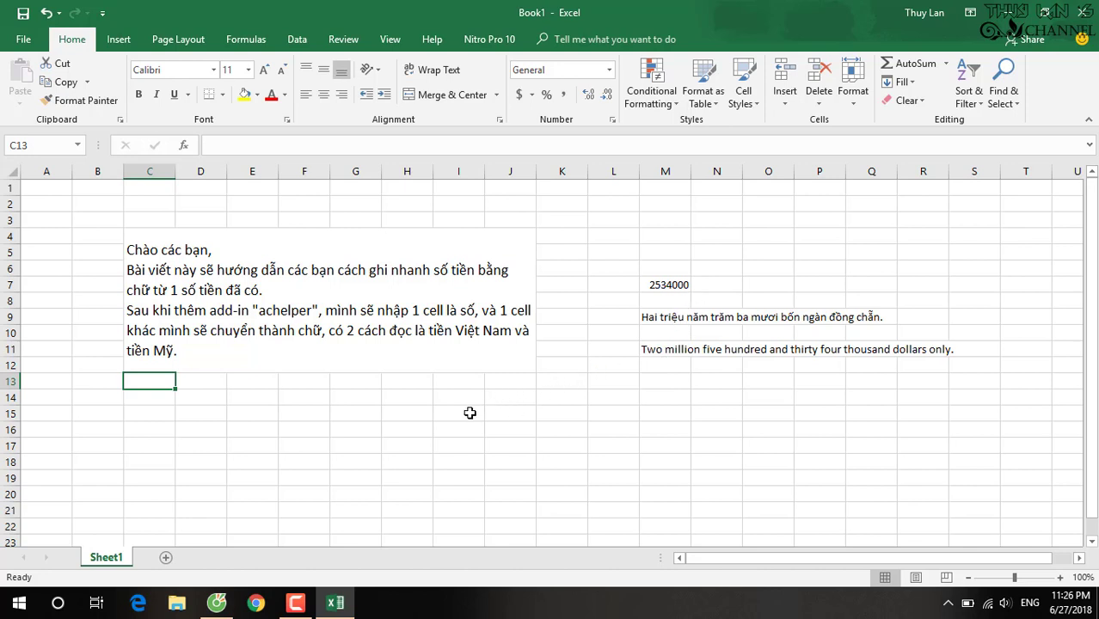
# Step: Enter the amounts 324432, 565413 and 657365 in L14:L16
pyautogui.click(608, 395)
pyautogui.write('3')
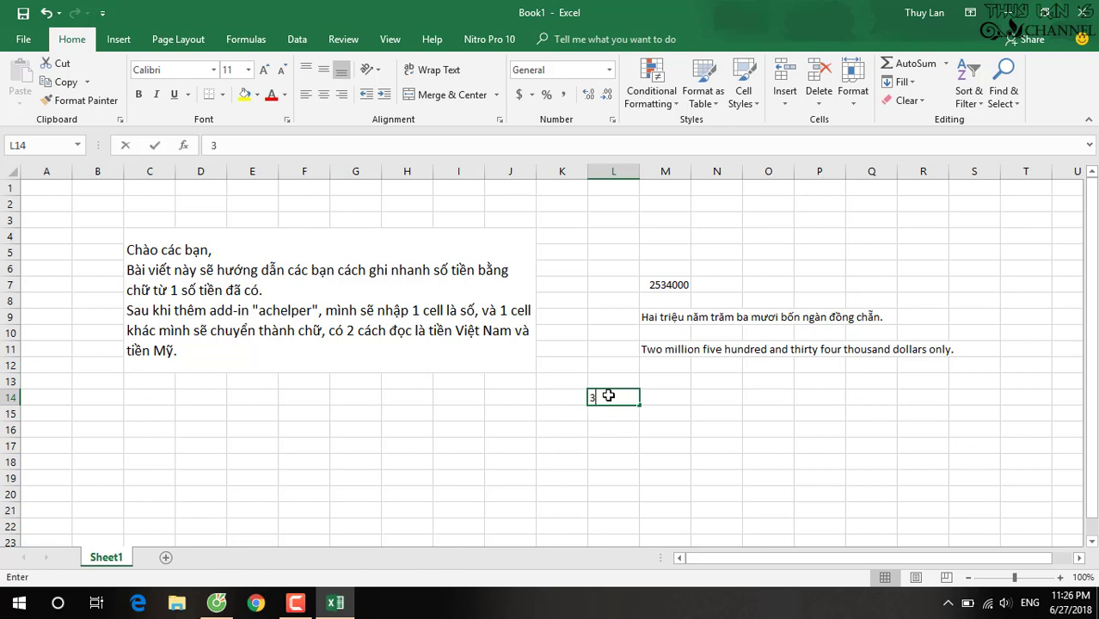
pyautogui.write('24432')
pyautogui.press('Return')
pyautogui.write('5654')
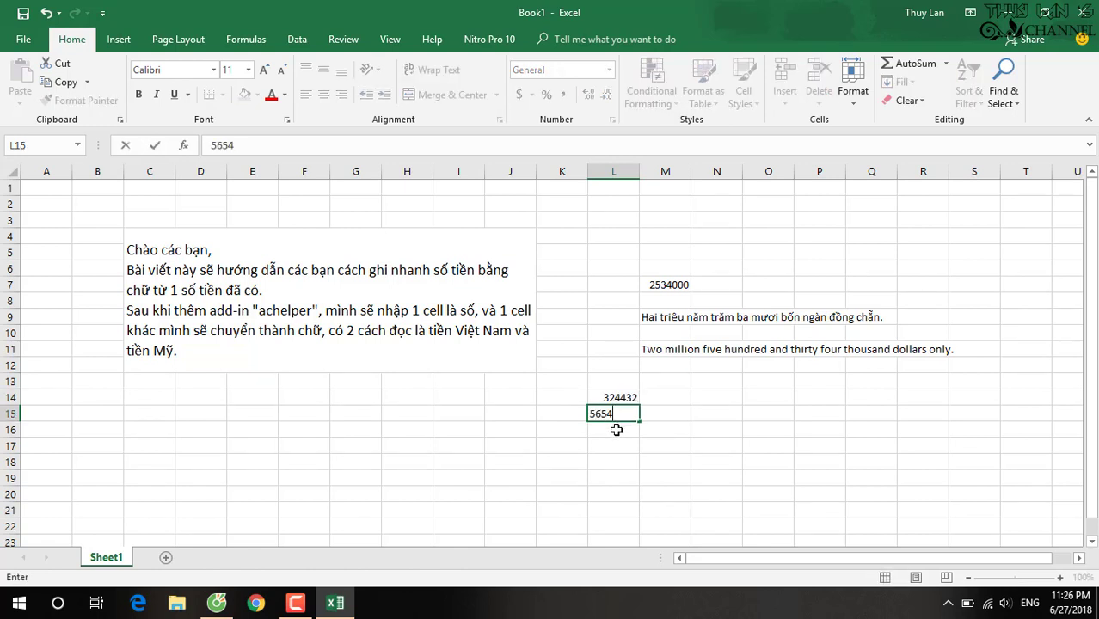
pyautogui.write('13')
pyautogui.press('Return')
pyautogui.write('657365')
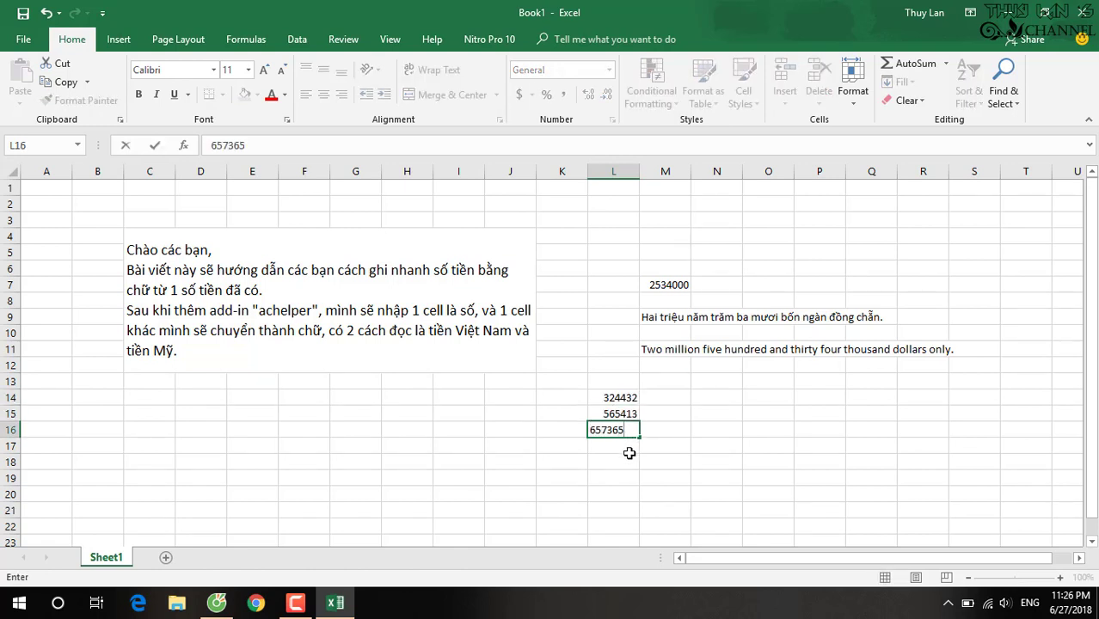
pyautogui.press('Return')
# Step: Label K17 'Tổng' and total L14:L16 in L17 with =SUM, giving 1547210
pyautogui.click(560, 450)
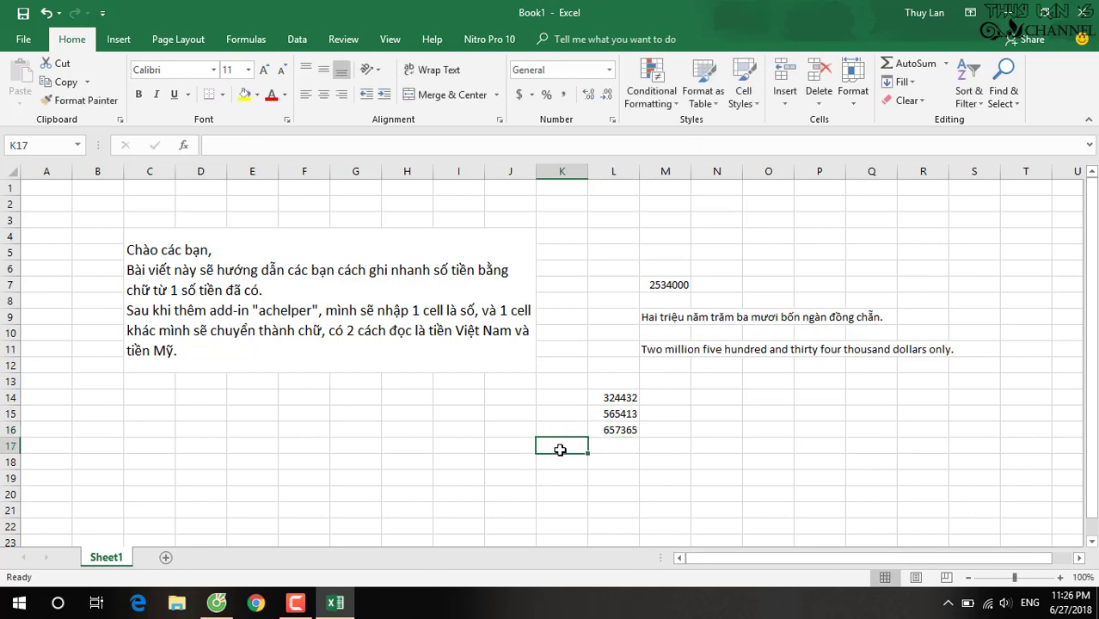
pyautogui.write('Tô')
pyautogui.press('Return')
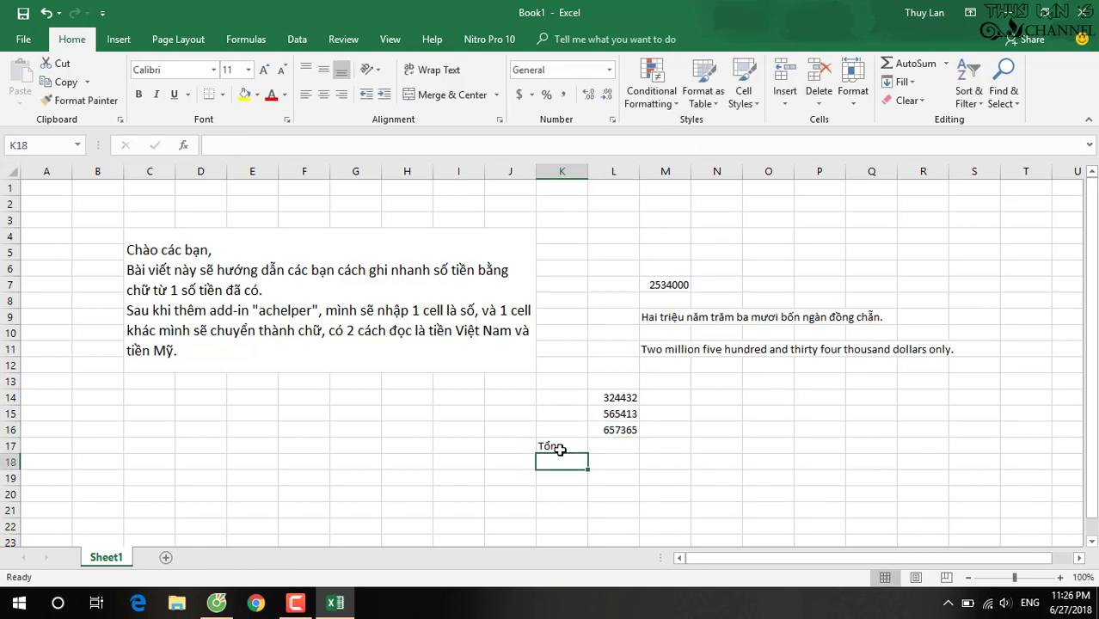
pyautogui.click(617, 447)
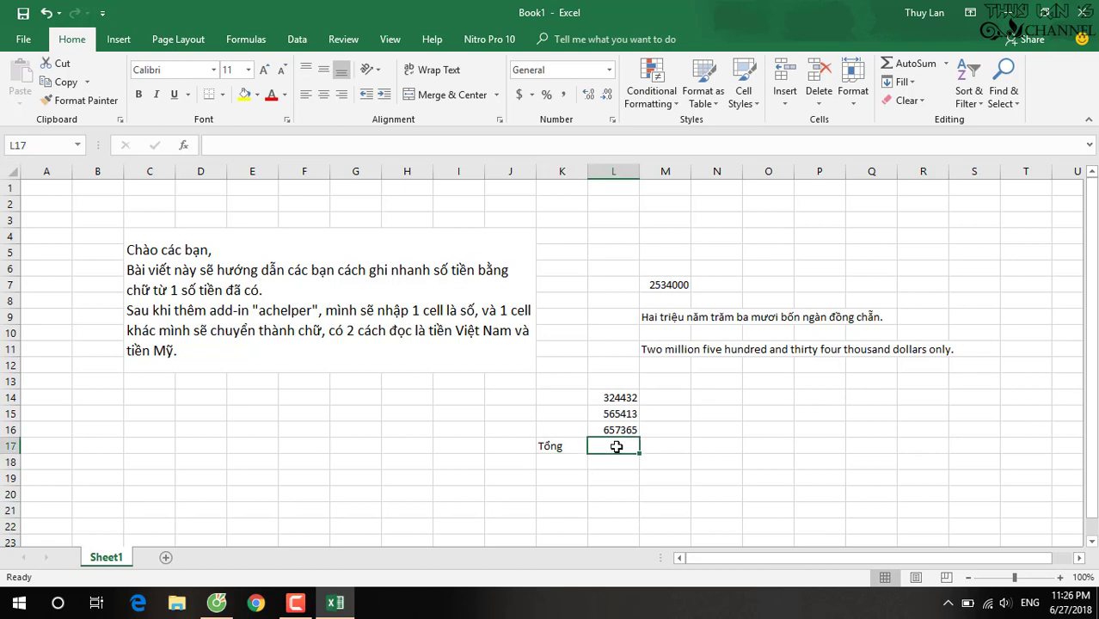
pyautogui.write('=sum')
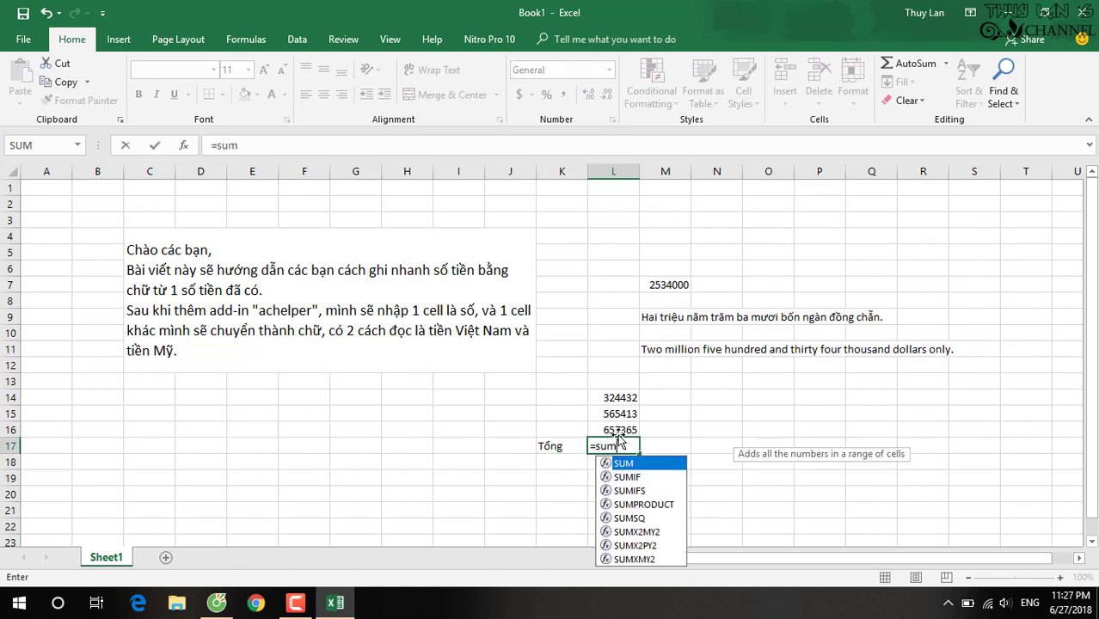
pyautogui.write('(')
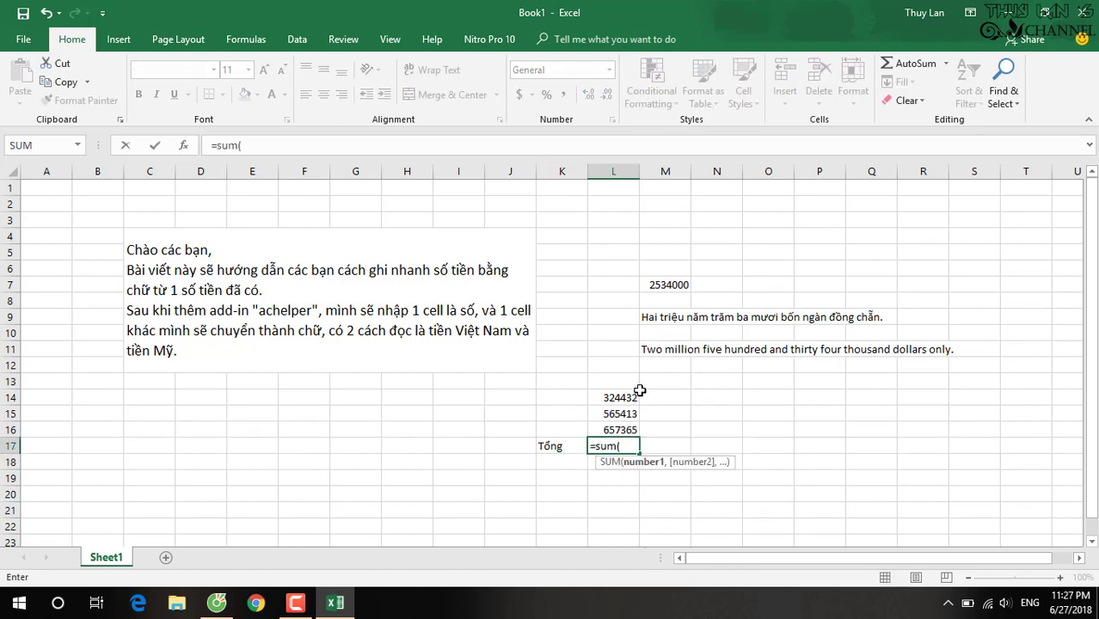
pyautogui.moveTo(606, 397); pyautogui.dragTo(610, 430)
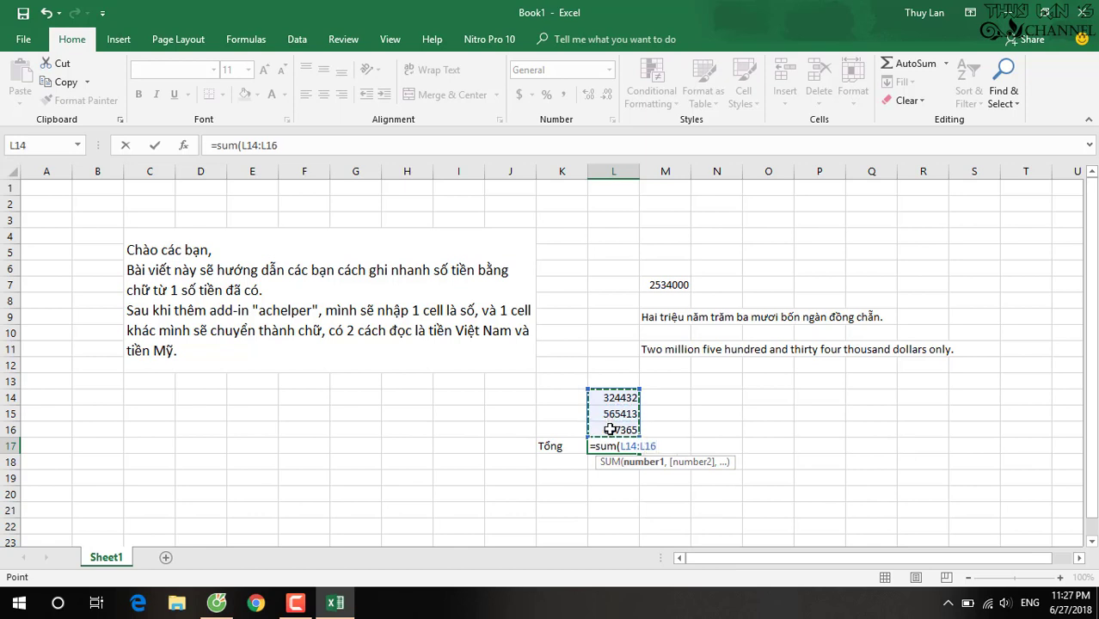
pyautogui.press('Return')
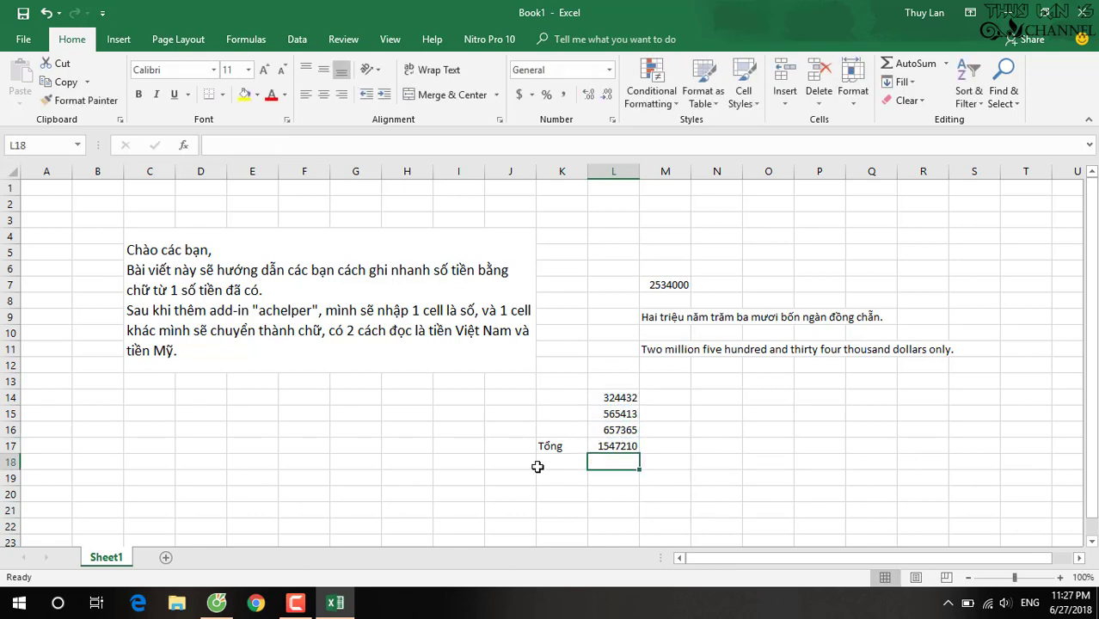
# Step: Merge and centre I18:K18 and label it 'Số tiền bằng chữ'
pyautogui.moveTo(446, 461); pyautogui.dragTo(552, 463)
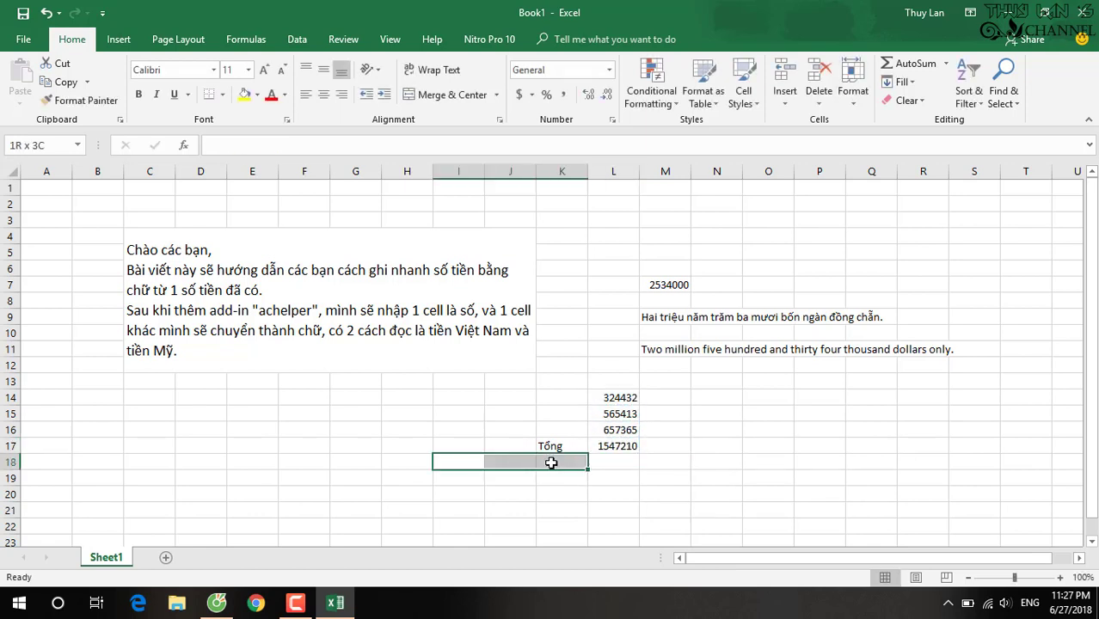
pyautogui.click(469, 97)
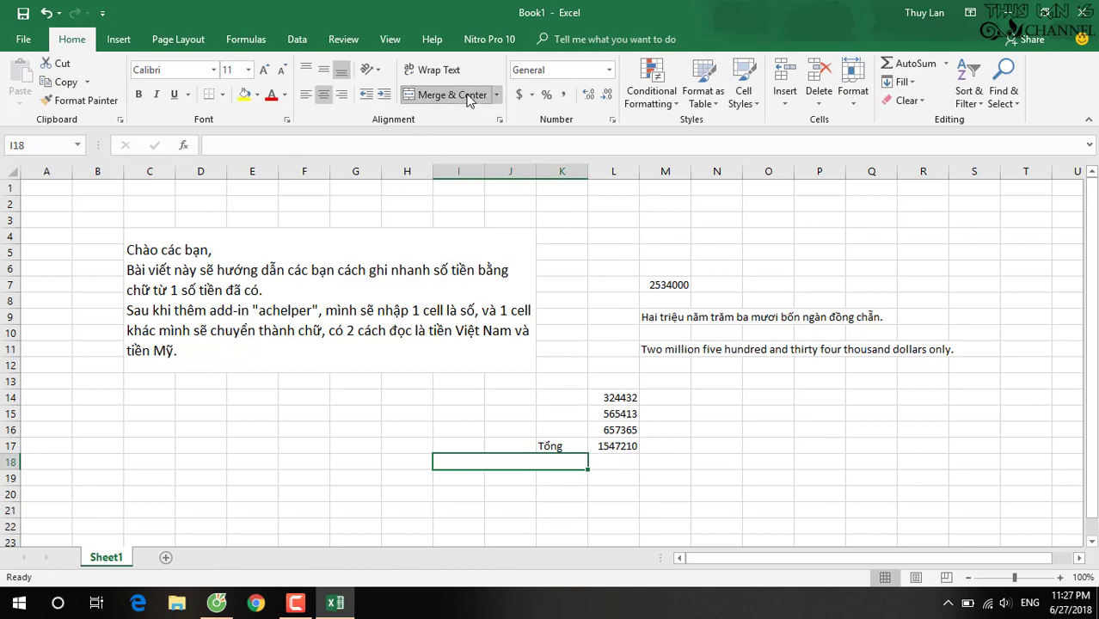
pyautogui.write('Số tiề')
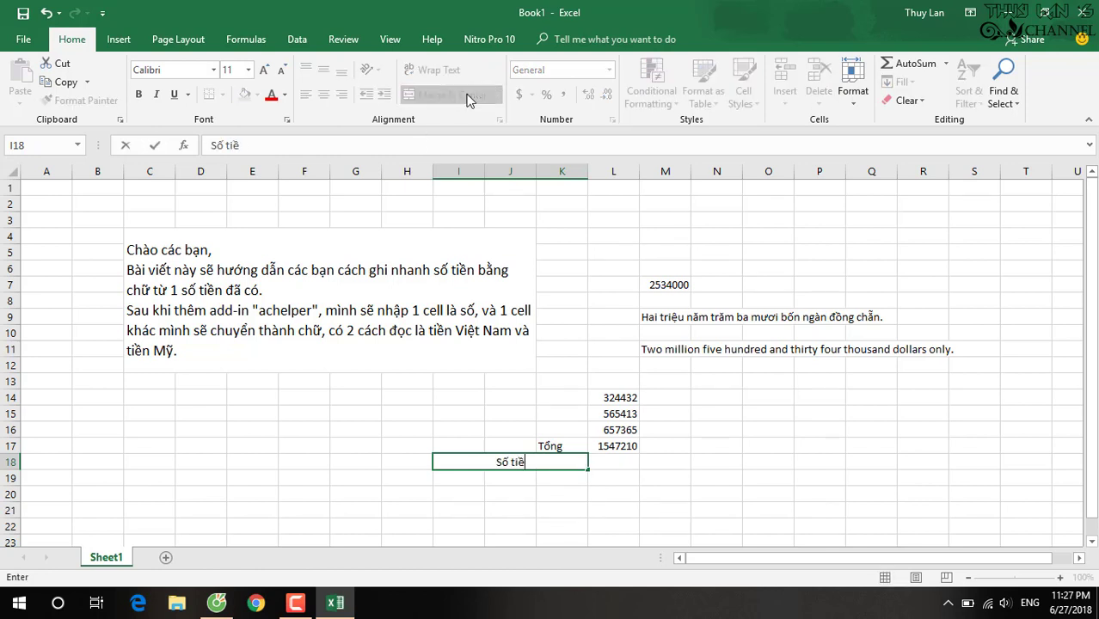
pyautogui.write('n bằng chư')
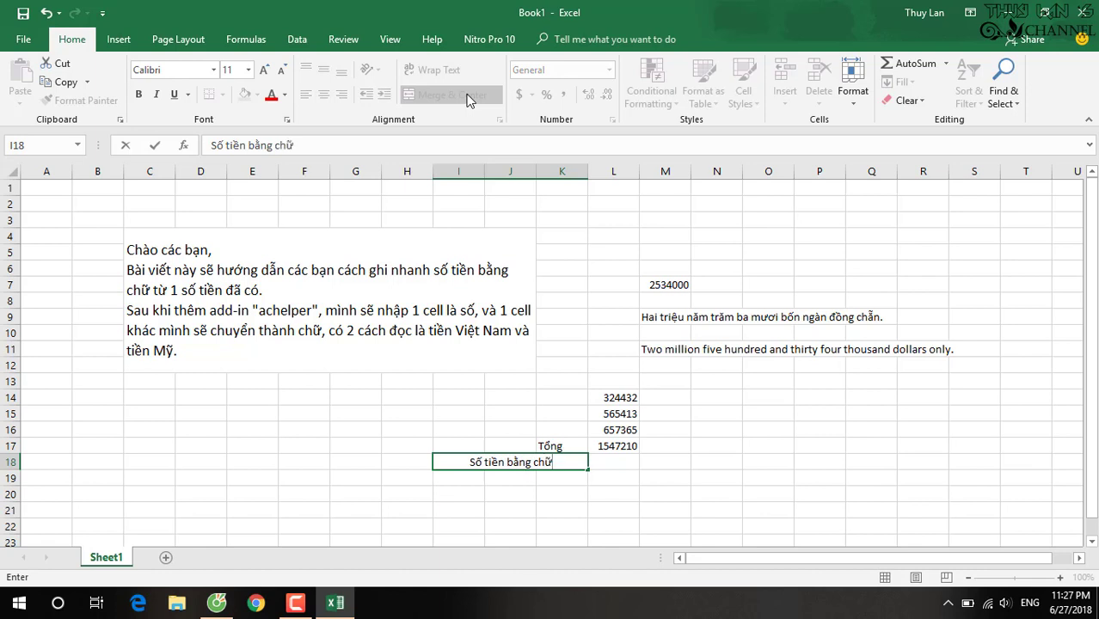
pyautogui.press('Tab')
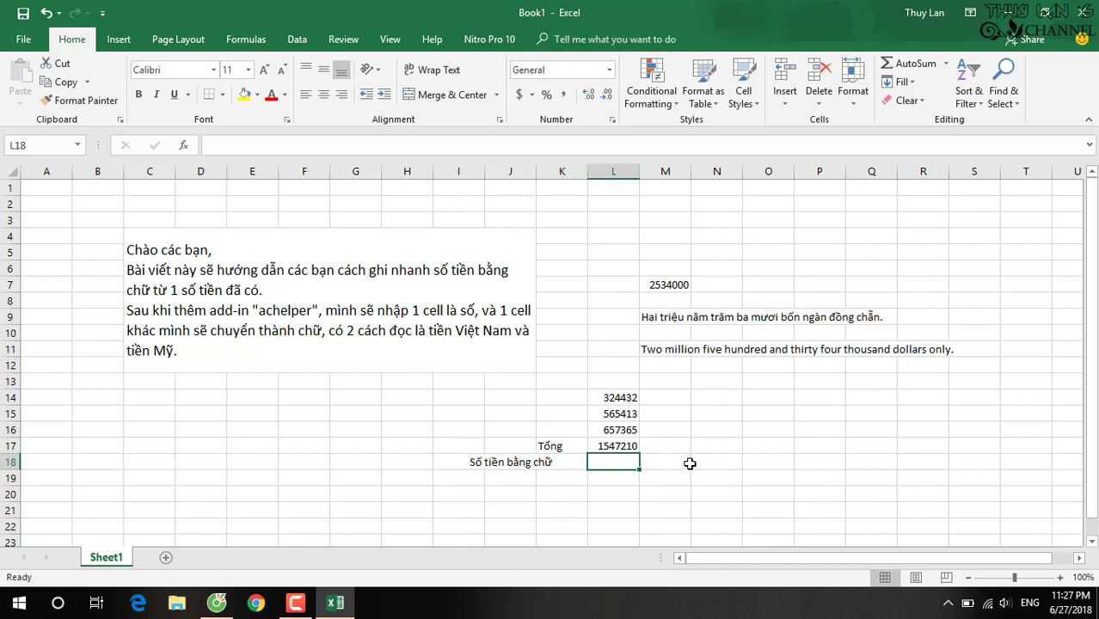
# Step: Enter =vnd(L17) in L18 to spell out the total in Vietnamese words
pyautogui.write('=vn')
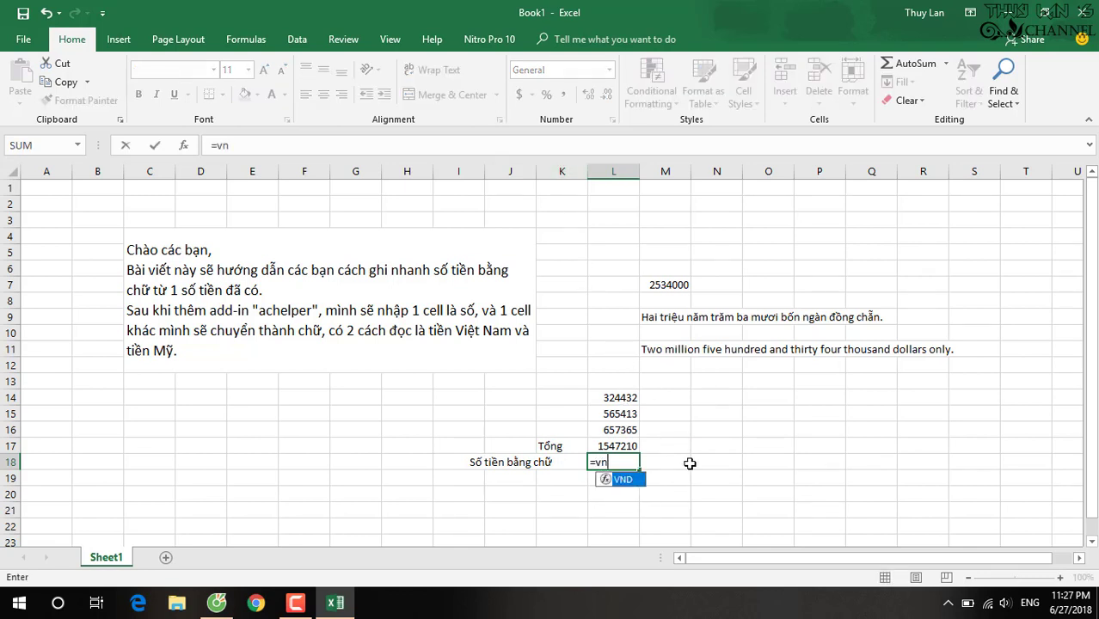
pyautogui.write('d(')
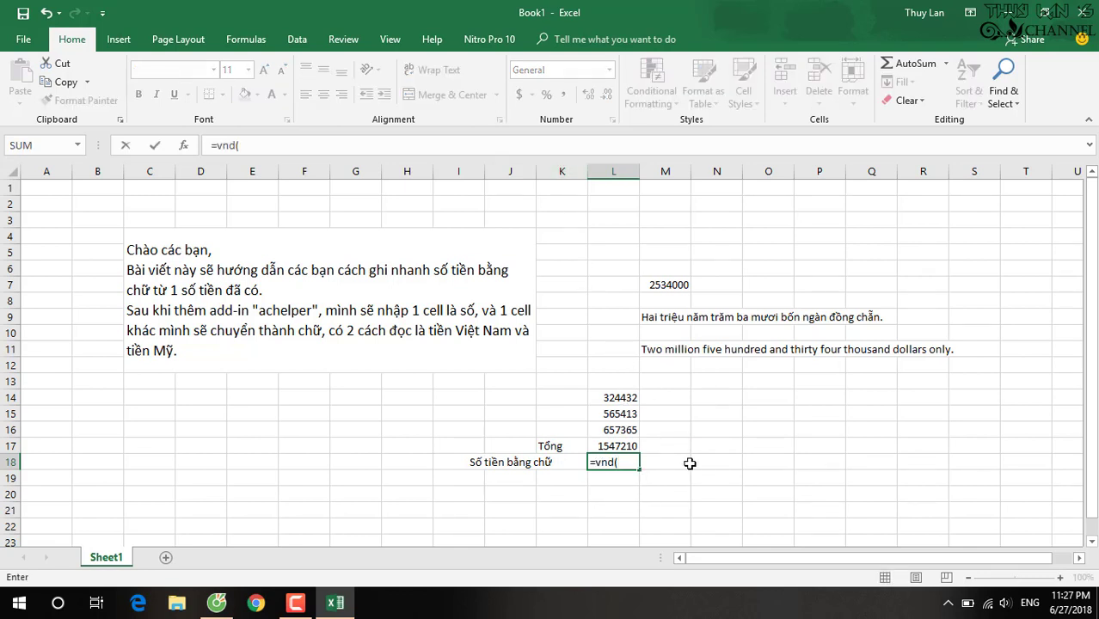
pyautogui.click(623, 444)
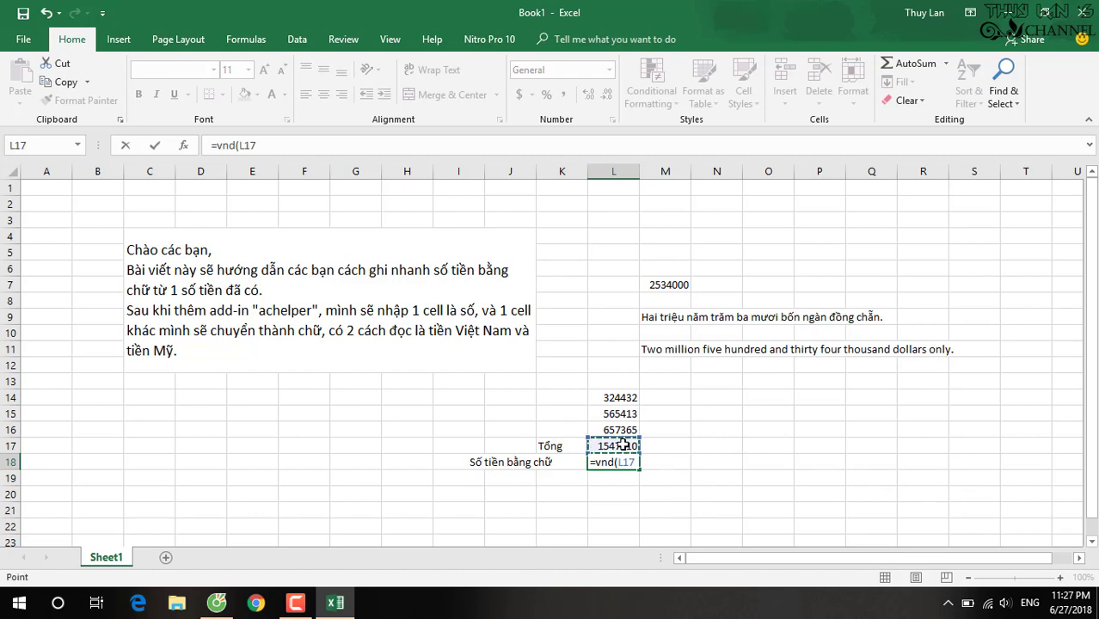
pyautogui.write(')')
pyautogui.press('Return')
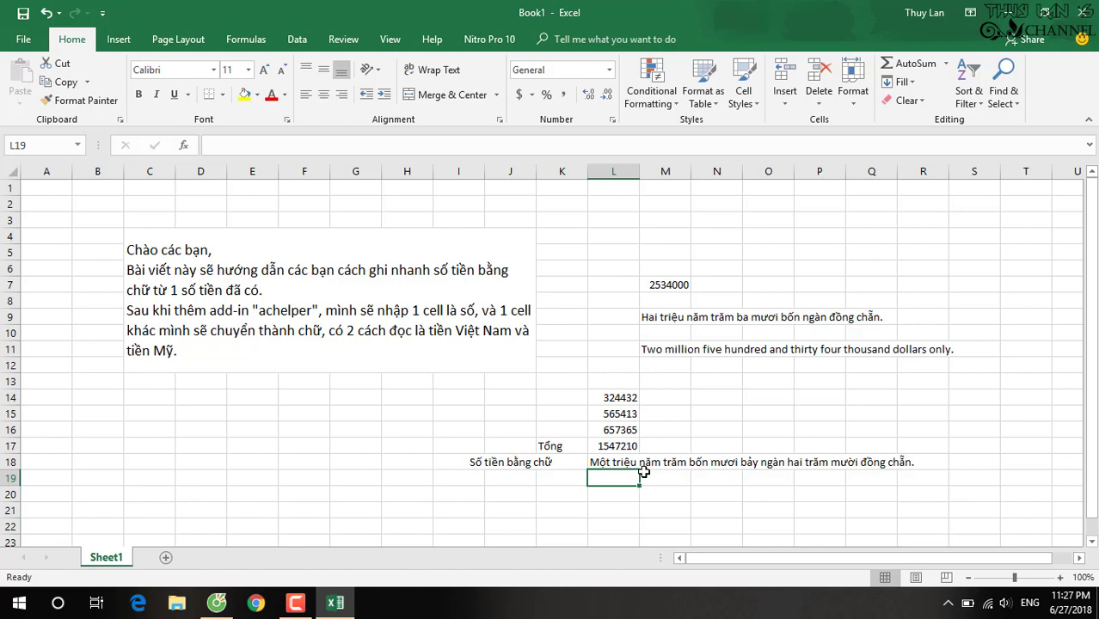
# Step: Format the L17 total with Comma Style and no decimals, showing 1,547,210
pyautogui.click(627, 444)
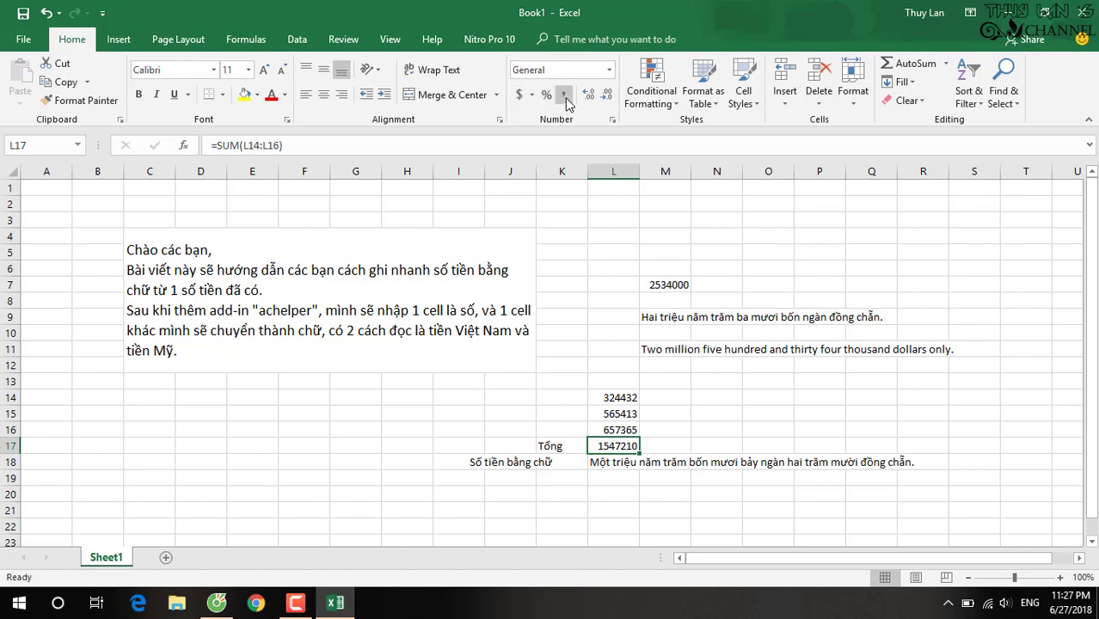
pyautogui.click(547, 95)
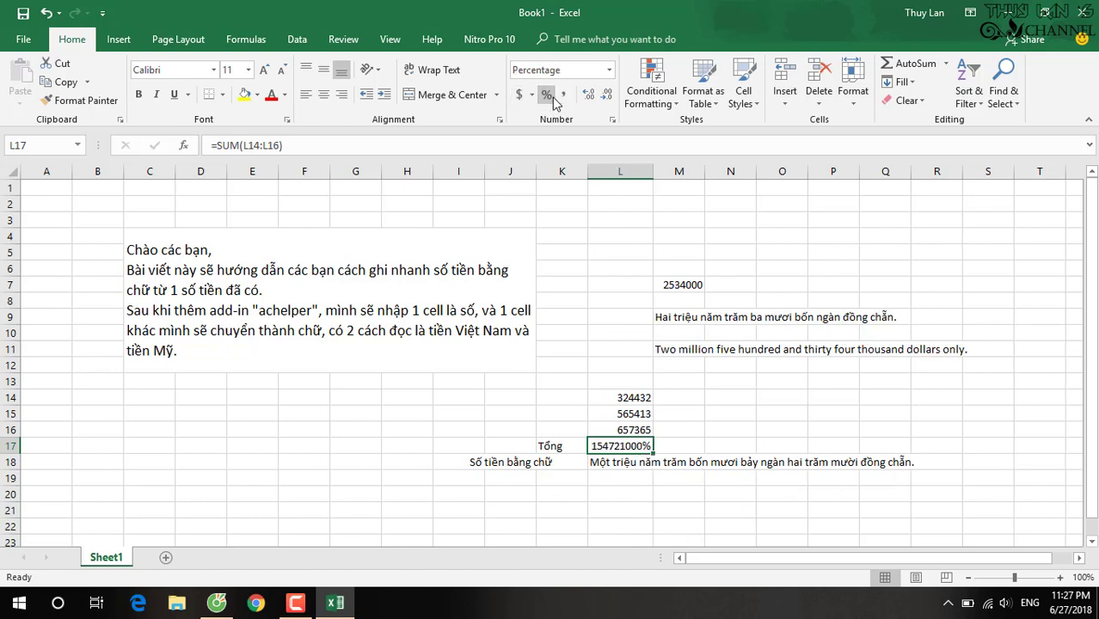
pyautogui.click(563, 97)
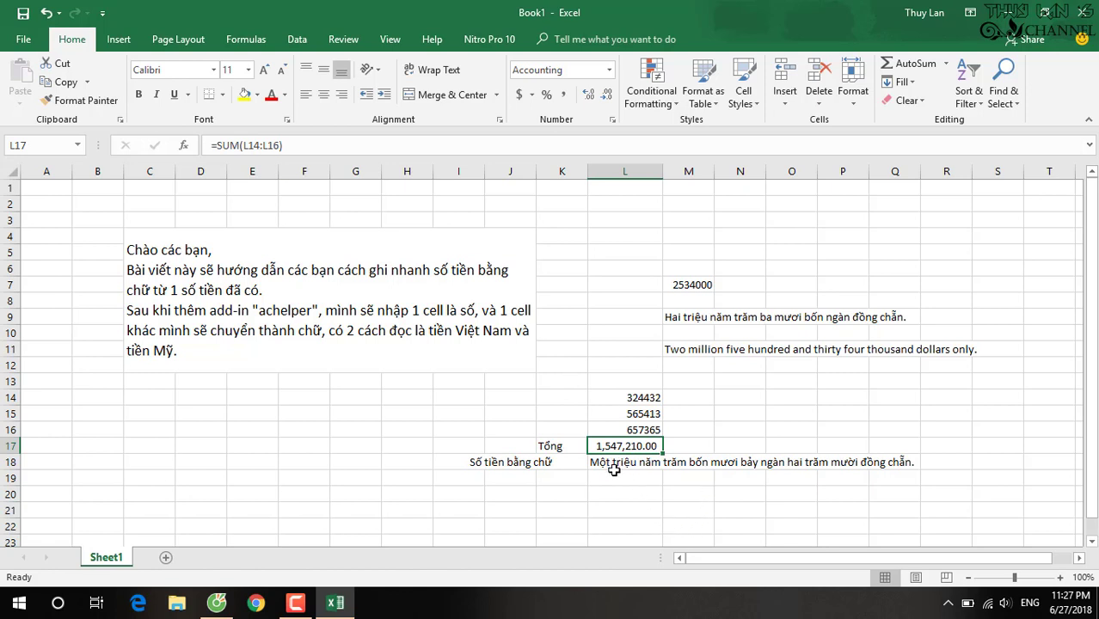
pyautogui.click(590, 98)
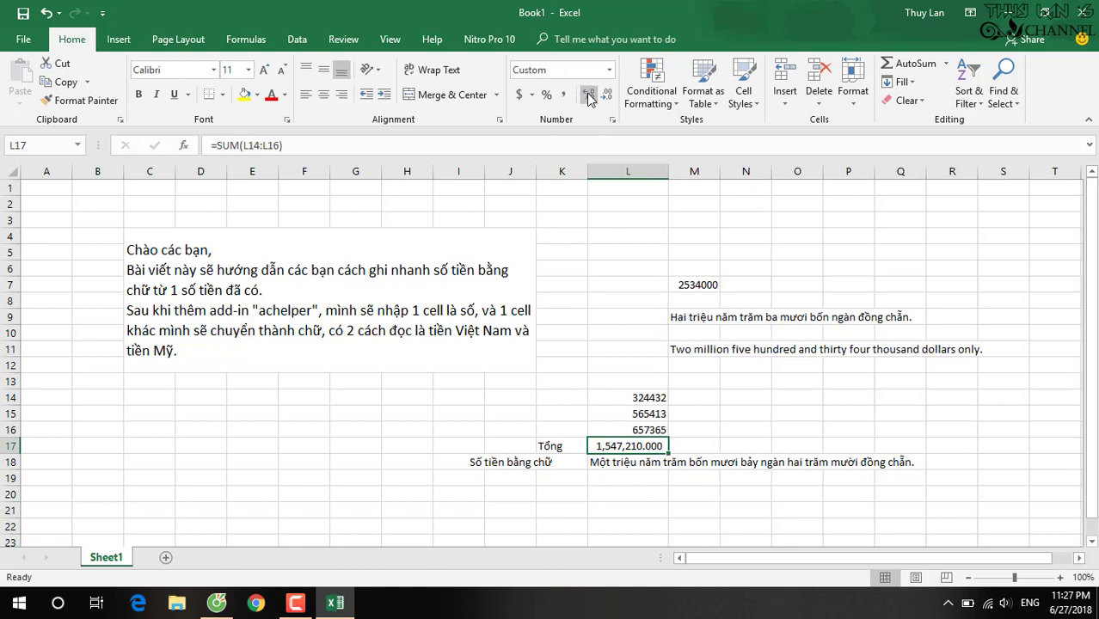
pyautogui.click(607, 97)
pyautogui.click(607, 97)
pyautogui.click(607, 97)
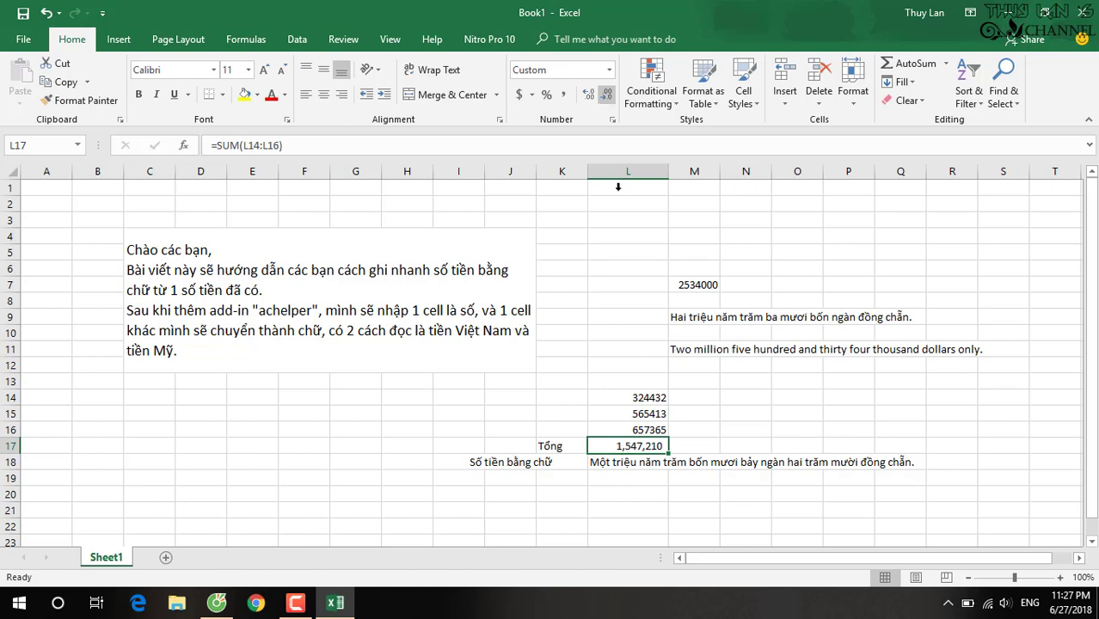
pyautogui.click(664, 473)
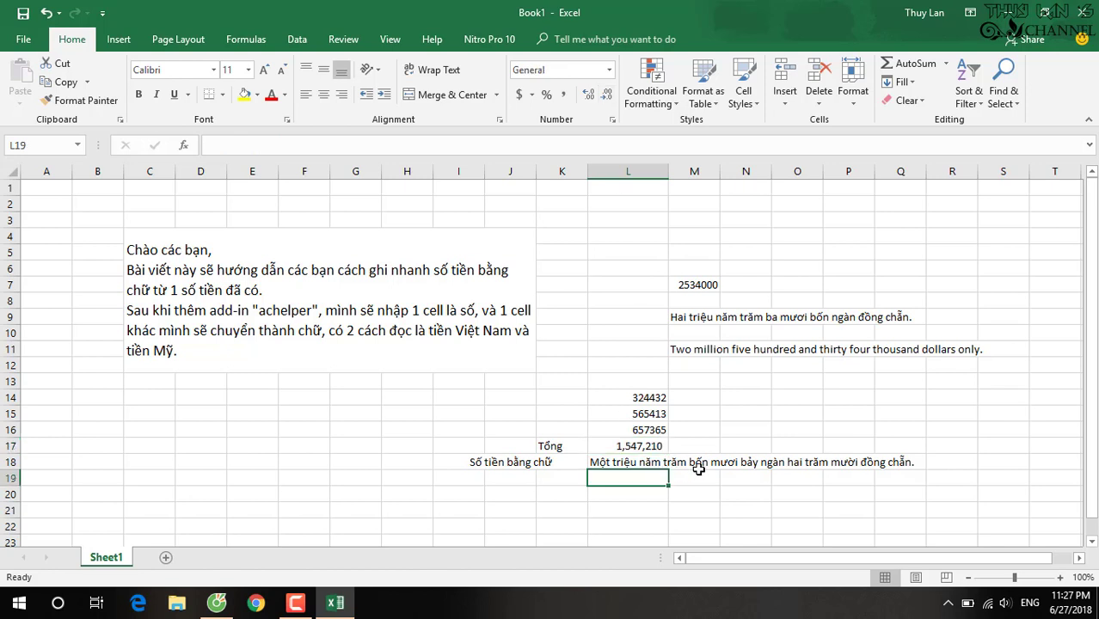
# Step: Format the M7 amount with Comma Style and no decimals, showing 2,534,000
pyautogui.click(696, 283)
pyautogui.click(563, 94)
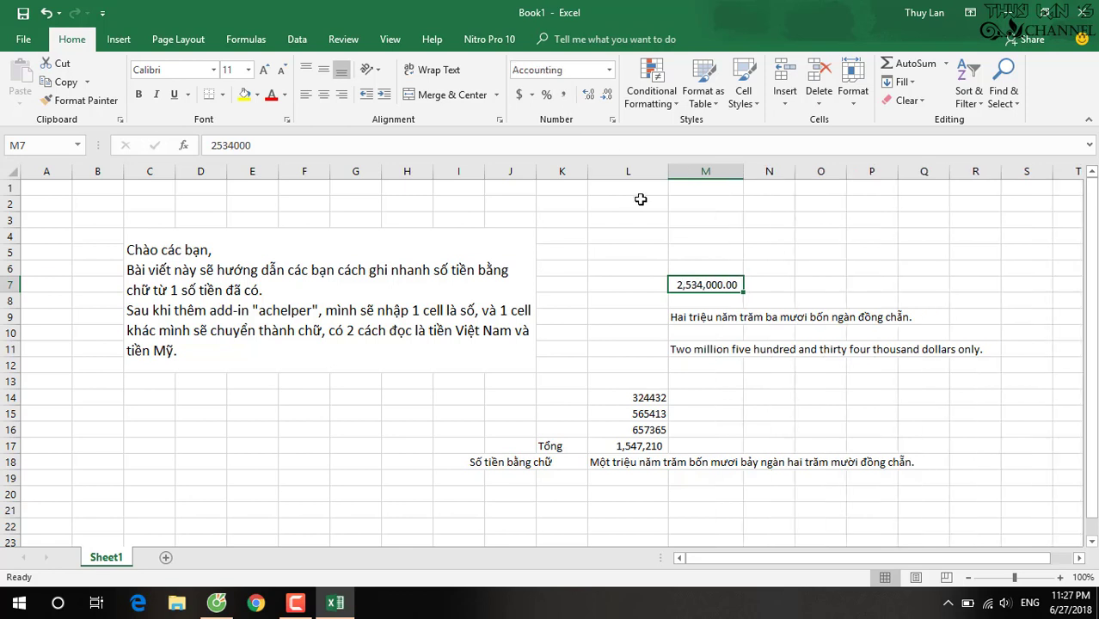
pyautogui.click(607, 96)
pyautogui.click(607, 97)
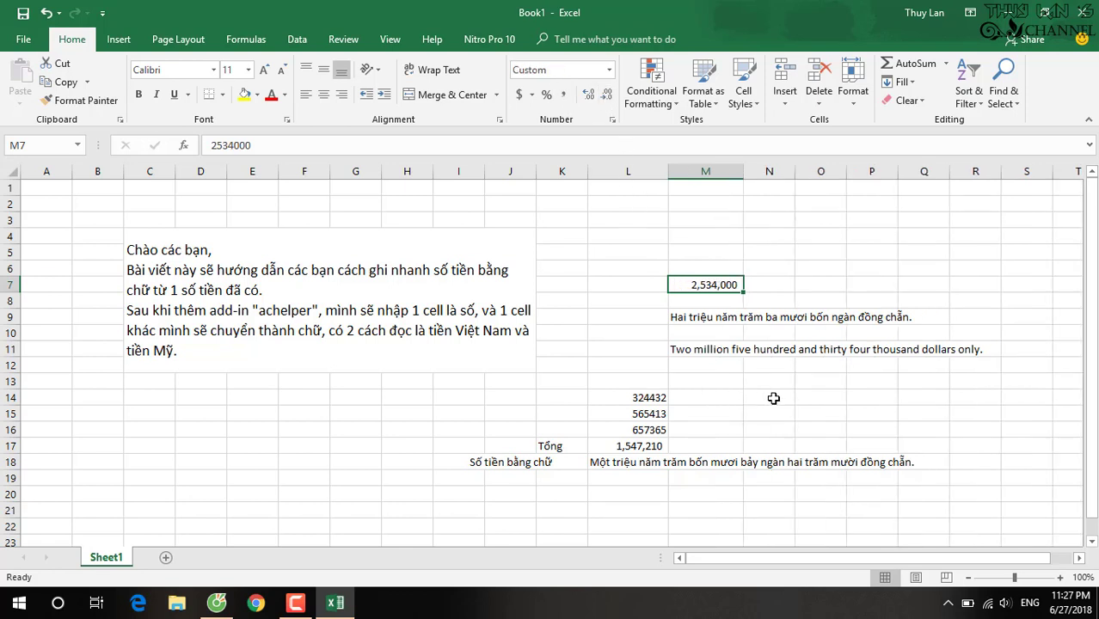
pyautogui.click(773, 398)
# Step: Add the lines 'Chúc bạn thành công' and 'File add-in mình sẽ cho link download ở dưới video' to the C4 note
pyautogui.doubleClick(340, 356)
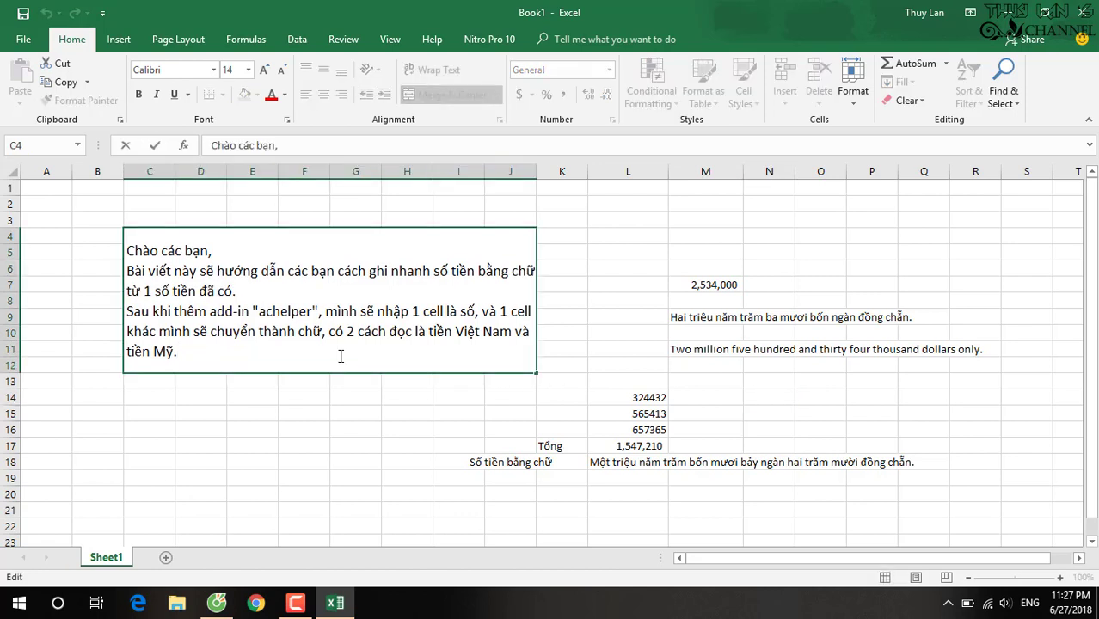
pyautogui.press('Return')
pyautogui.click(340, 356)
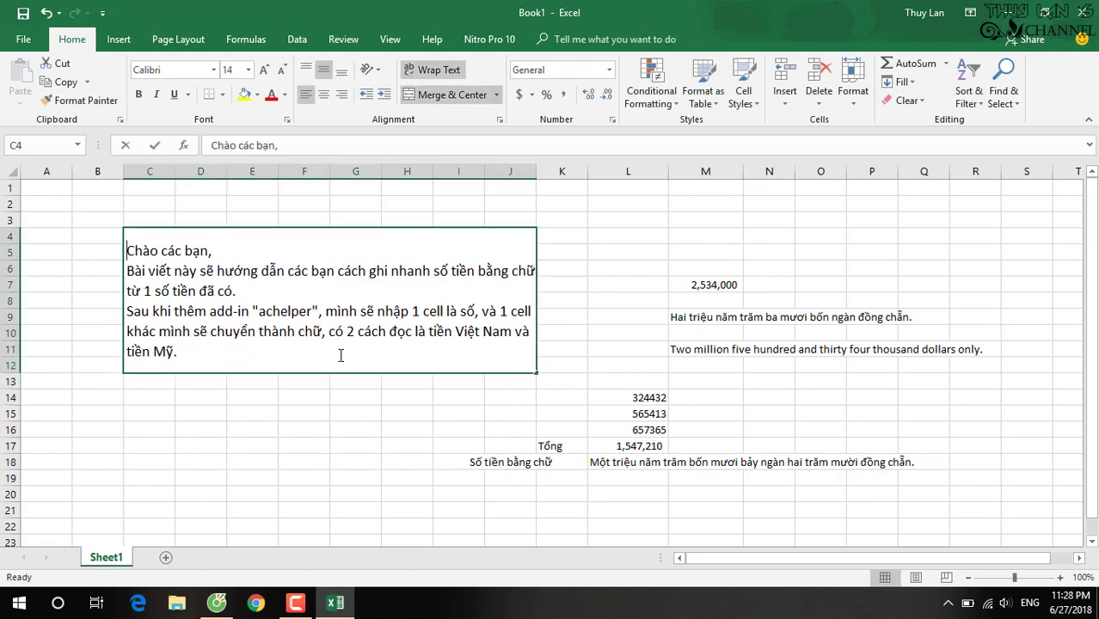
pyautogui.doubleClick(341, 356)
pyautogui.hotkey('alt', 'Return')
pyautogui.write('Ch')
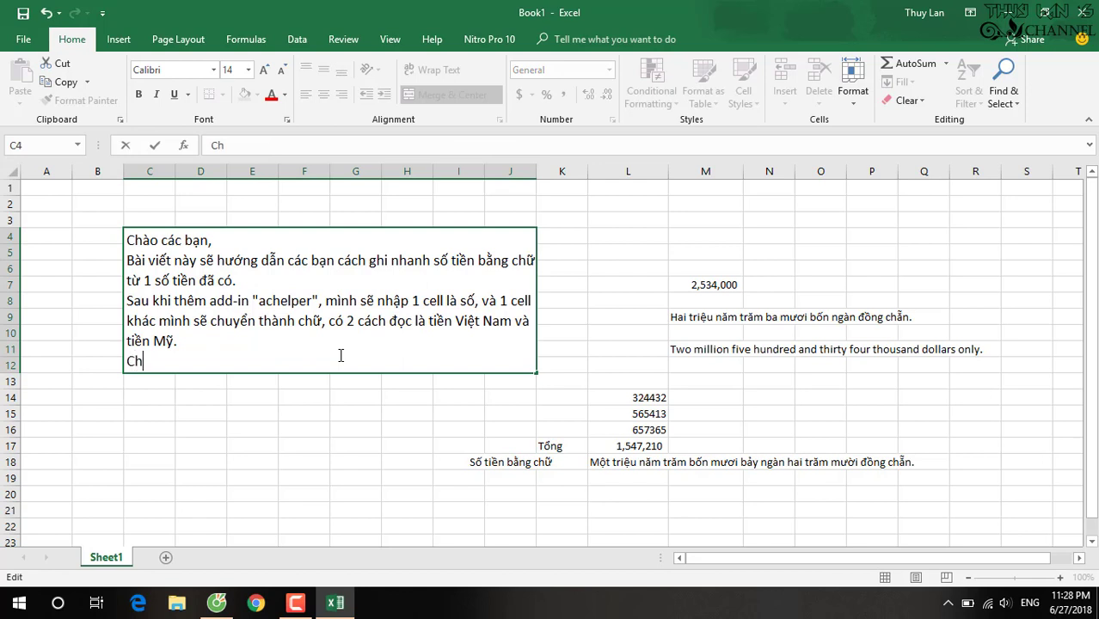
pyautogui.write(' ba')
pyautogui.write('tha')
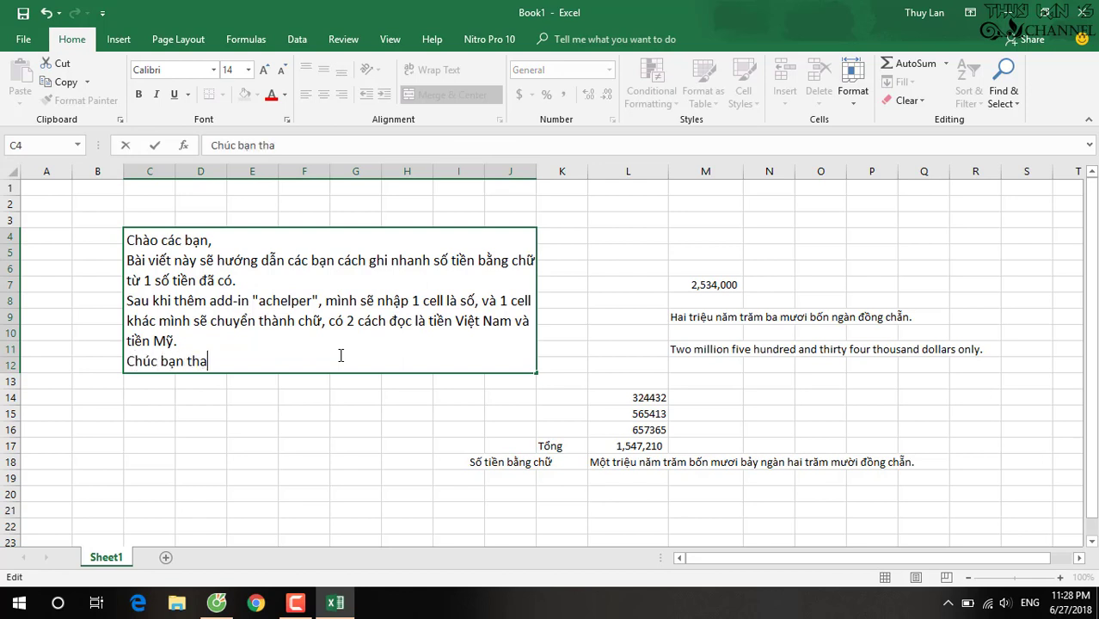
pyautogui.press('BackSpace')
pyautogui.write('ành công :)')
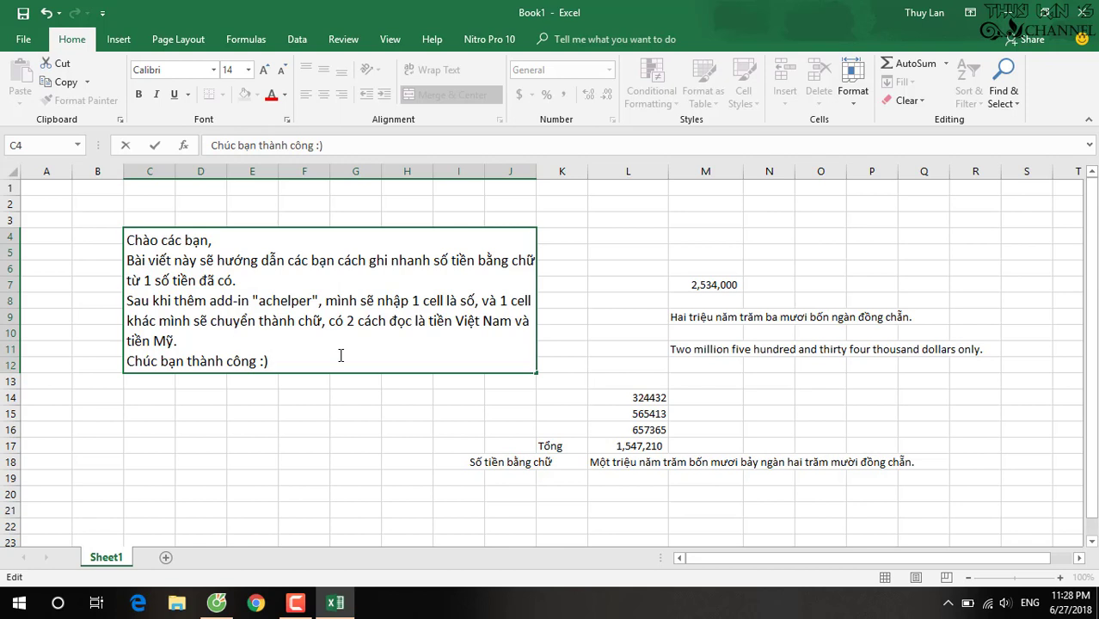
pyautogui.hotkey('alt', 'Return')
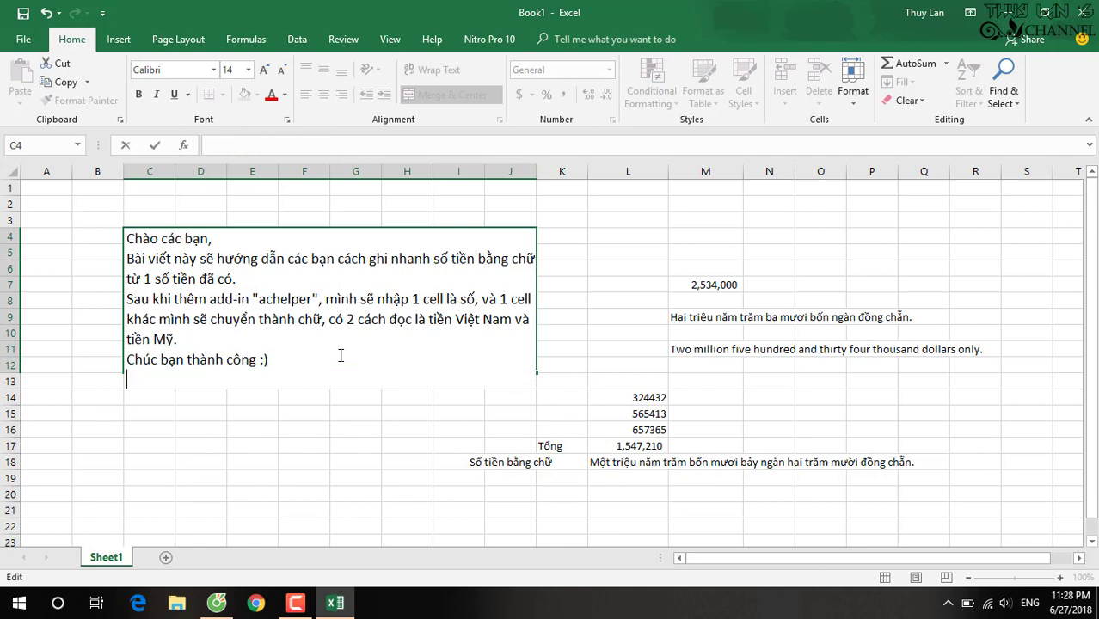
pyautogui.write('File add-')
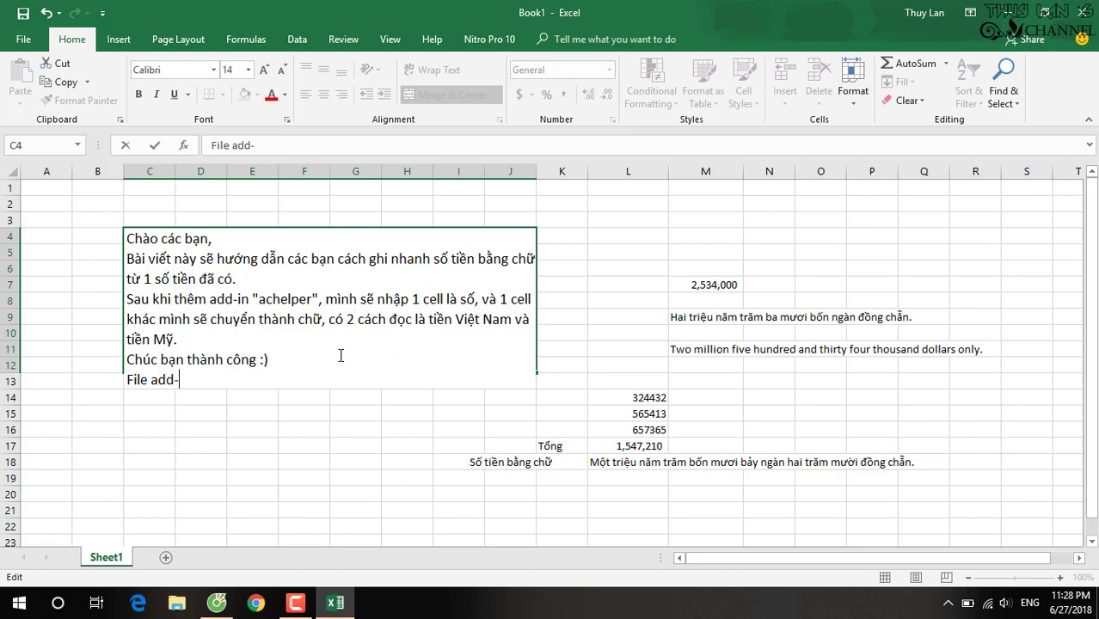
pyautogui.write('in mình sẽ')
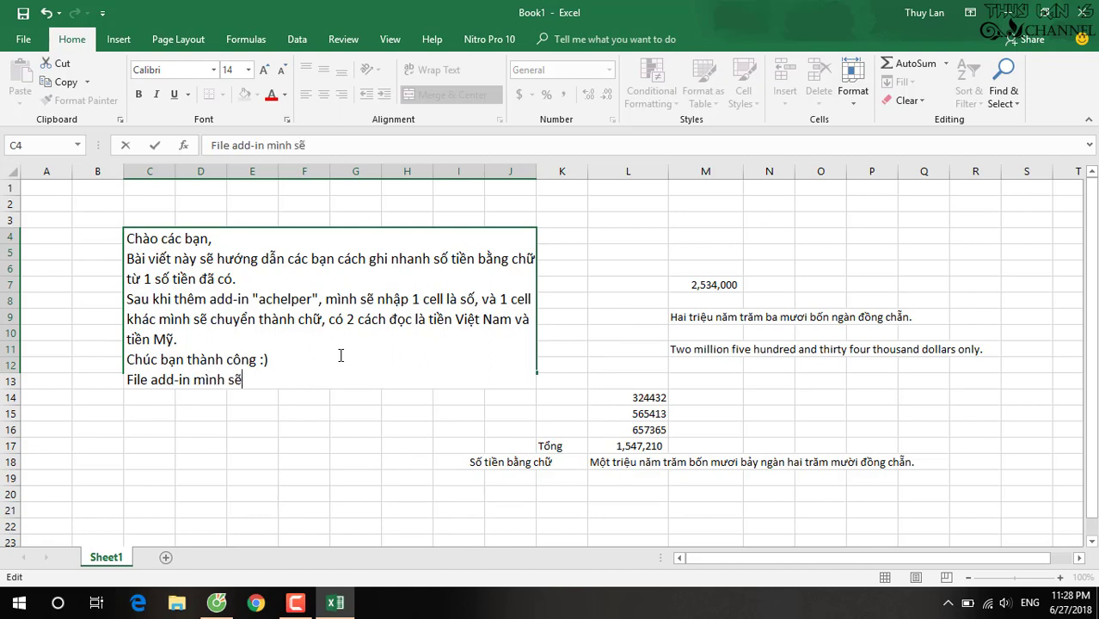
pyautogui.write(' cho lin')
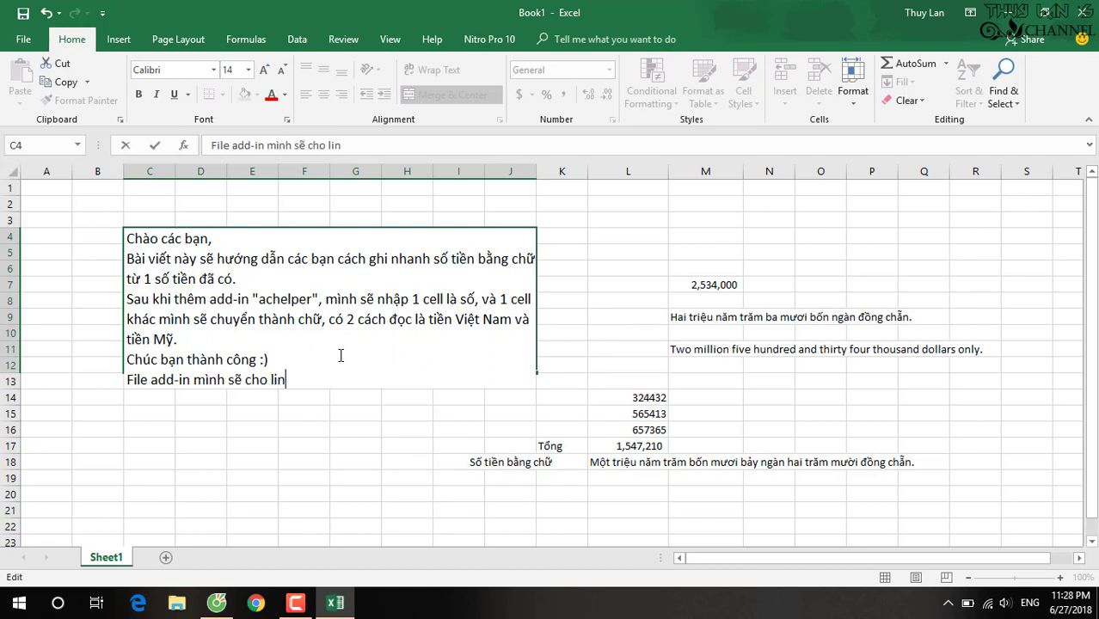
pyautogui.write('k download')
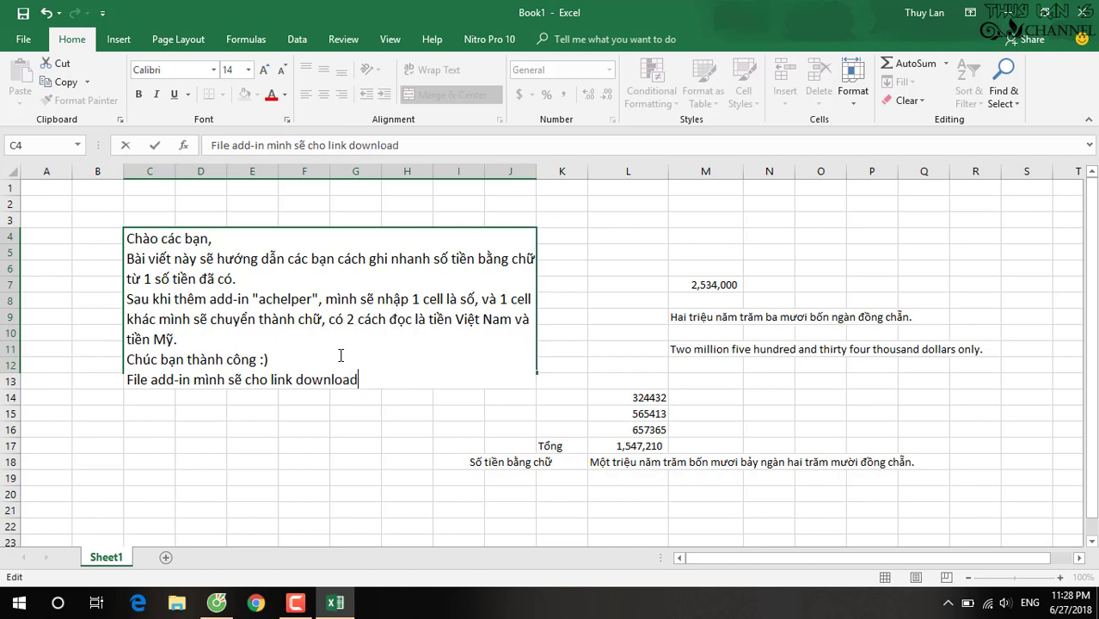
pyautogui.write(' o')
pyautogui.write(' dưới')
pyautogui.write('video.')
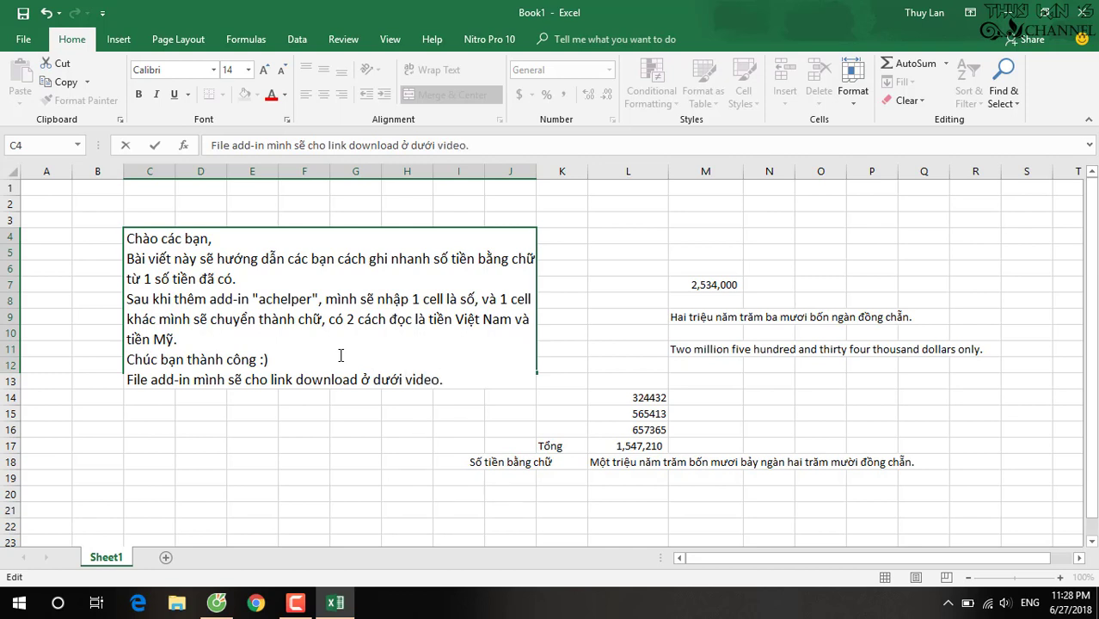
# Step: Commit the note edit and make row 12 taller so the note's last line shows
pyautogui.press('Return')
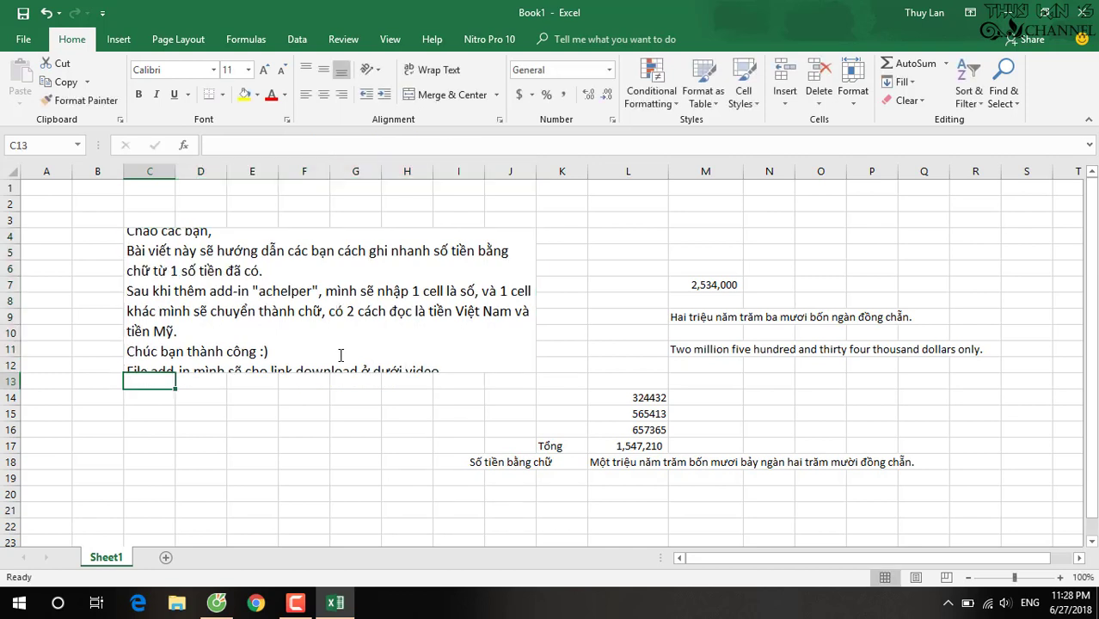
pyautogui.moveTo(9, 373); pyautogui.dragTo(9, 392)
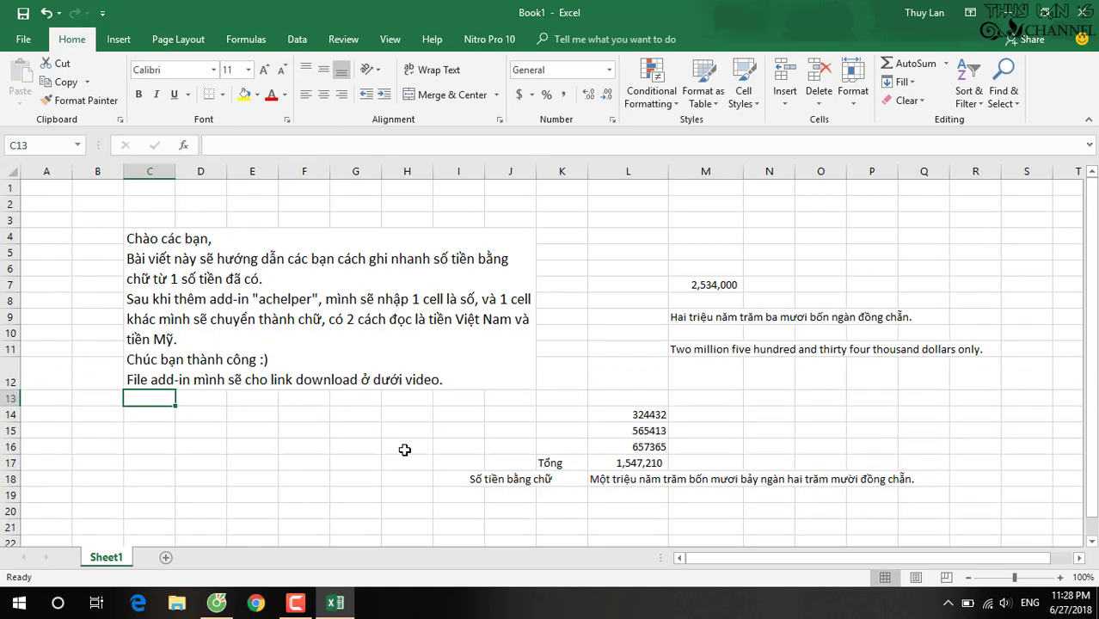
pyautogui.click(403, 449)
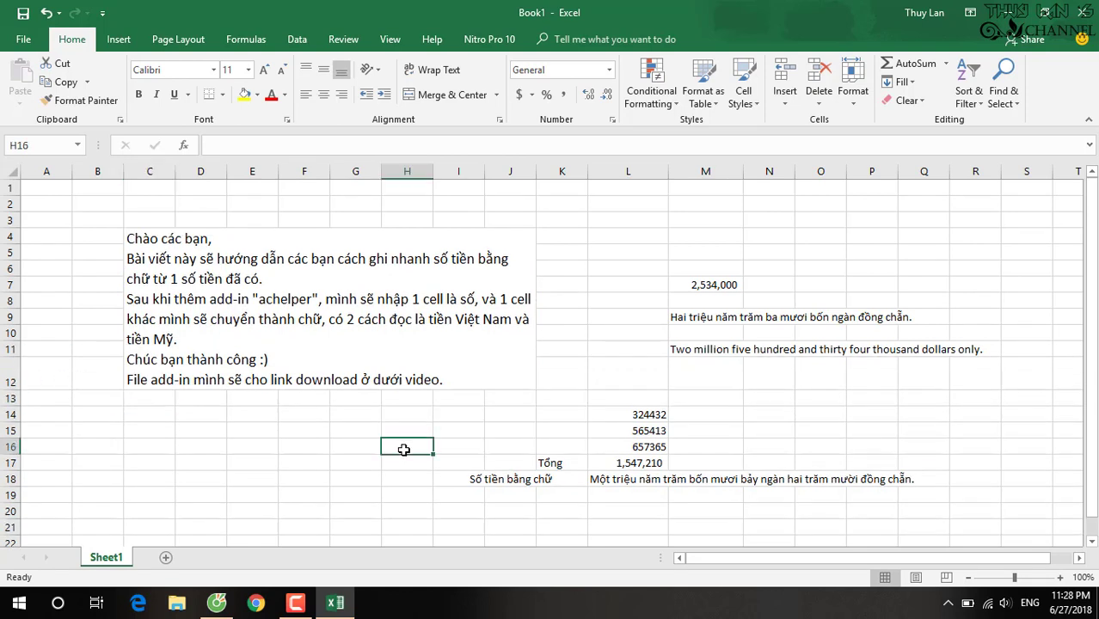
pyautogui.click(358, 589)
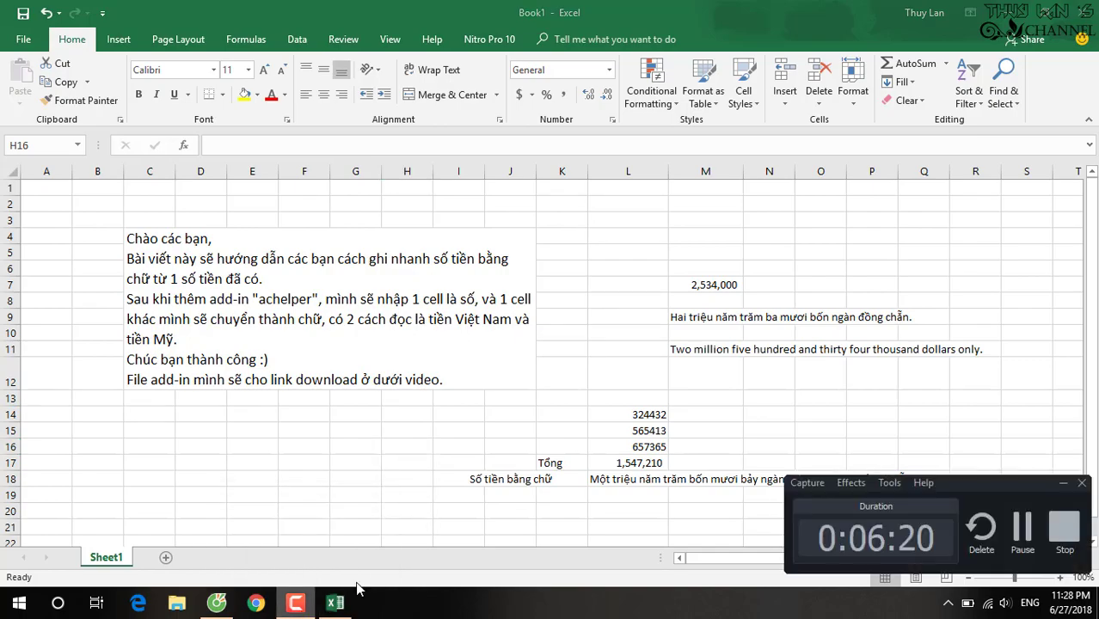